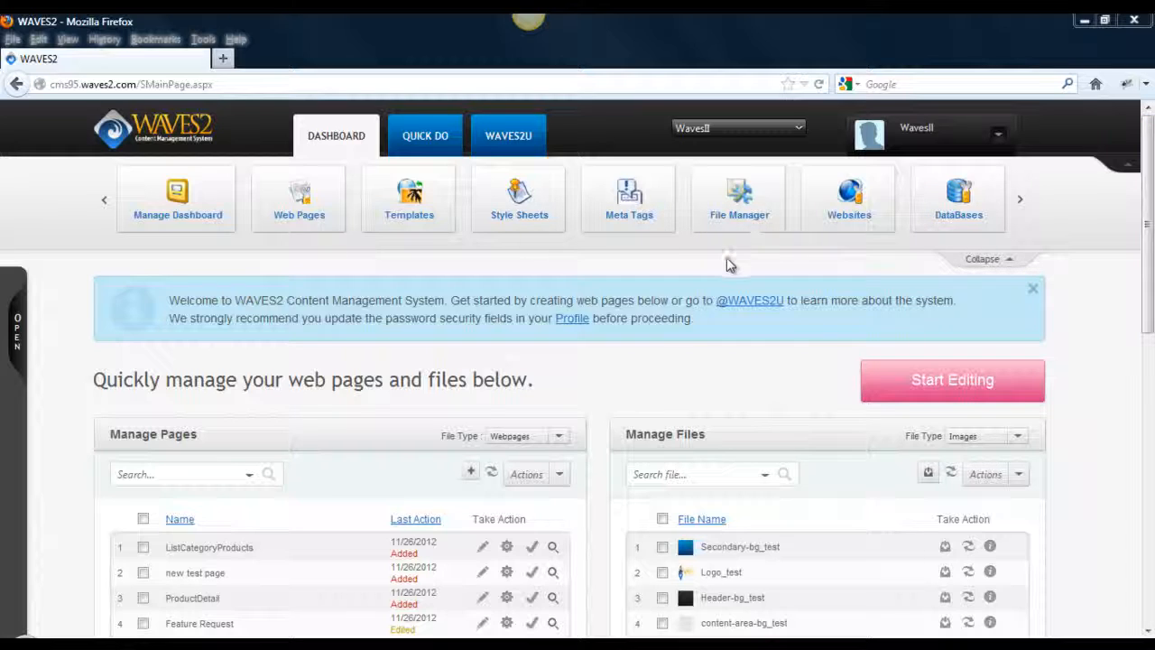
Open the user list in Users Groups and open the first listed user, the User Group member, for editing.
click(1019, 206)
click(767, 201)
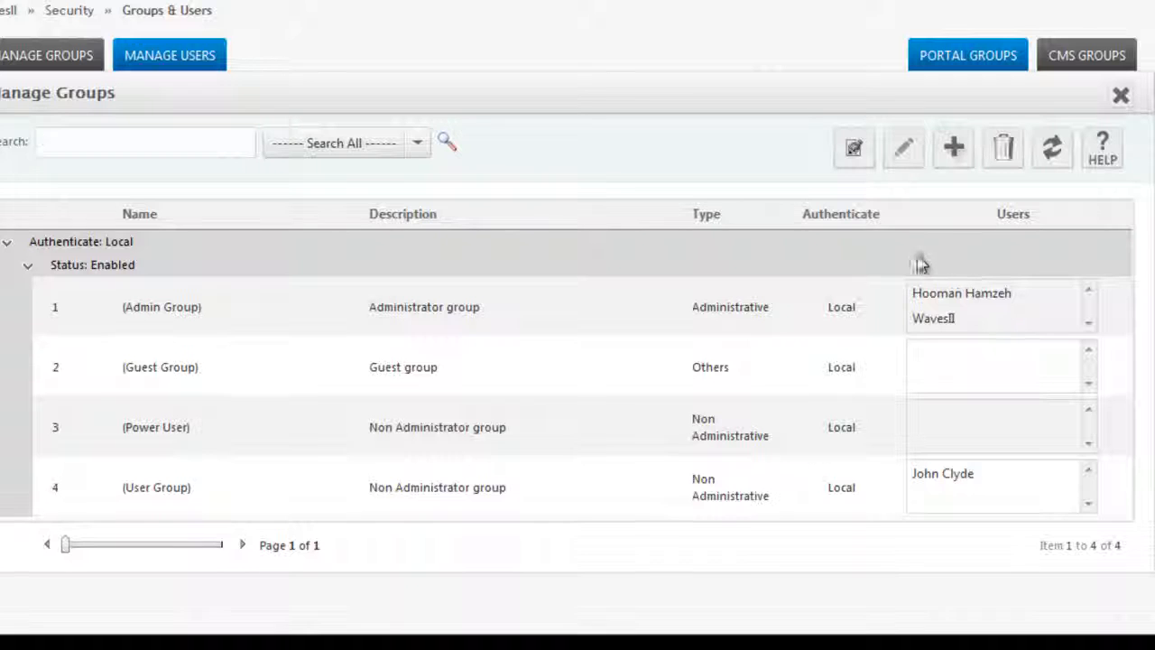
click(154, 56)
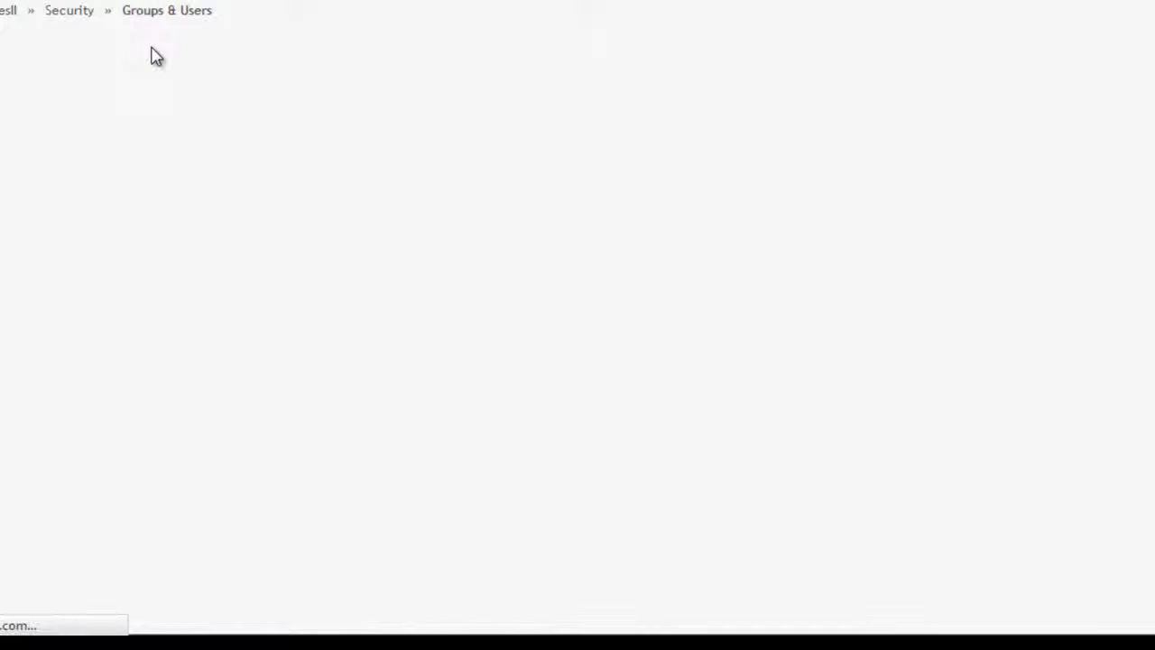
scroll(688, 332, down, 3)
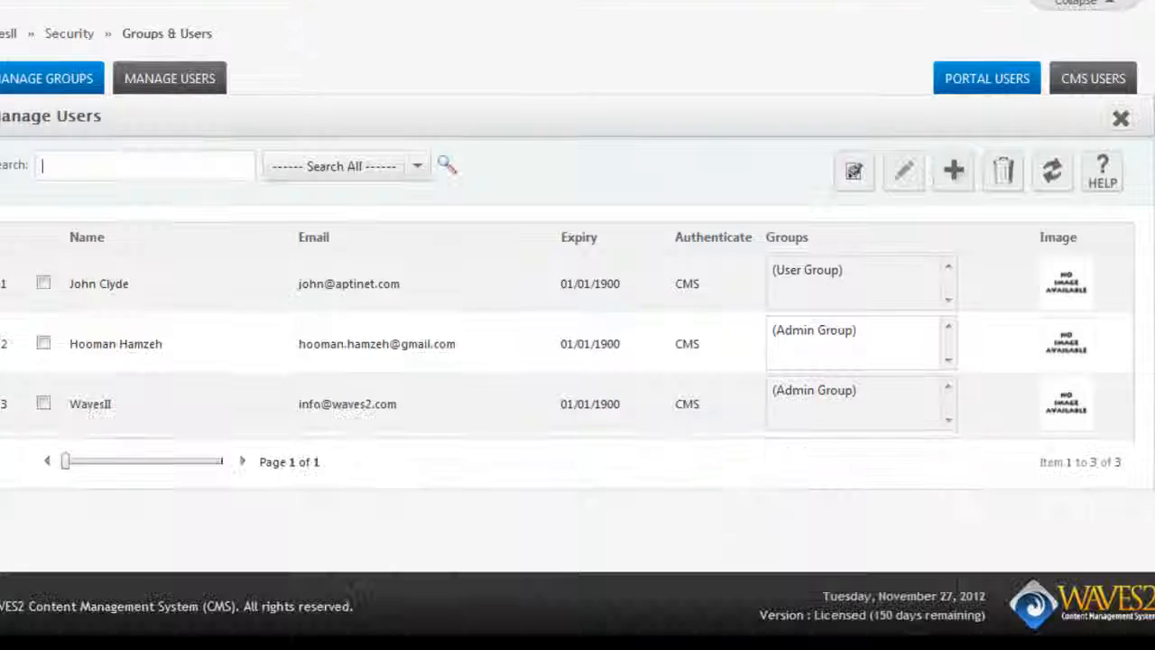
click(330, 299)
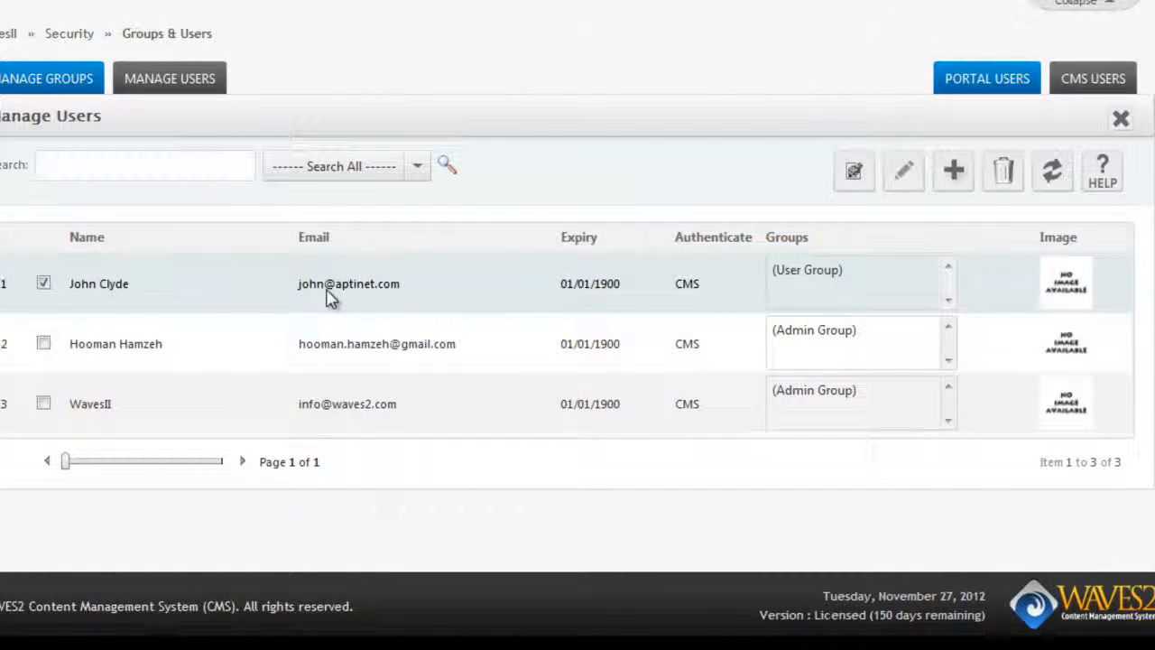
click(904, 176)
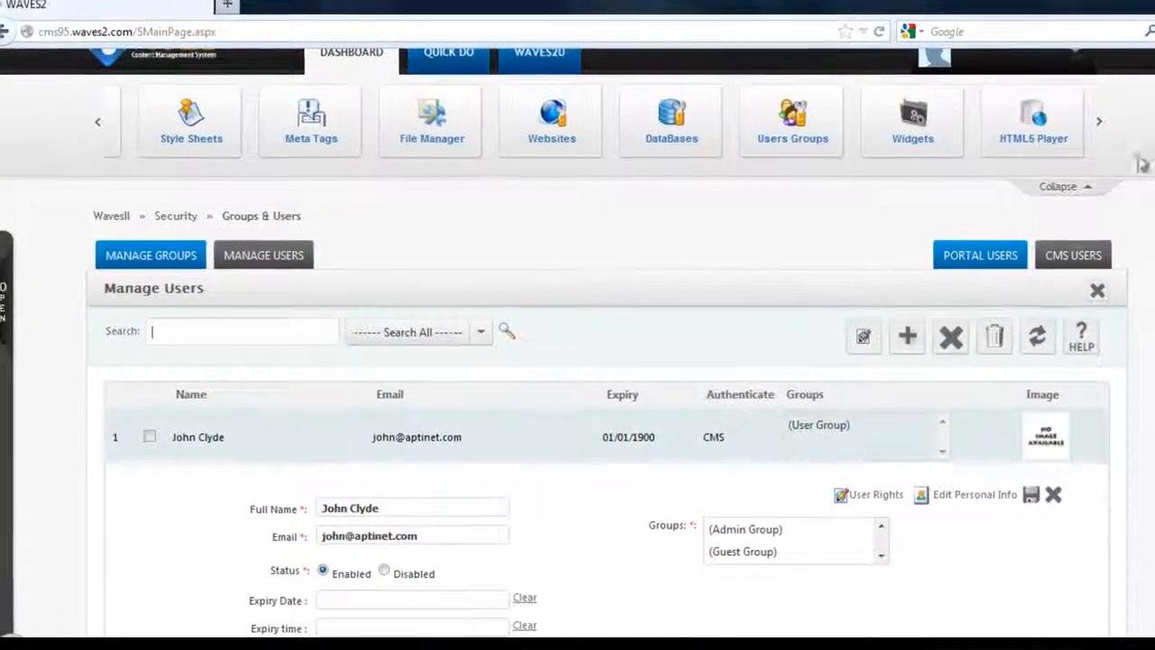
Examine the dashboard shortcuts and the Security branch of the site tree for the Permissions entry.
click(1102, 111)
click(1102, 111)
click(1099, 141)
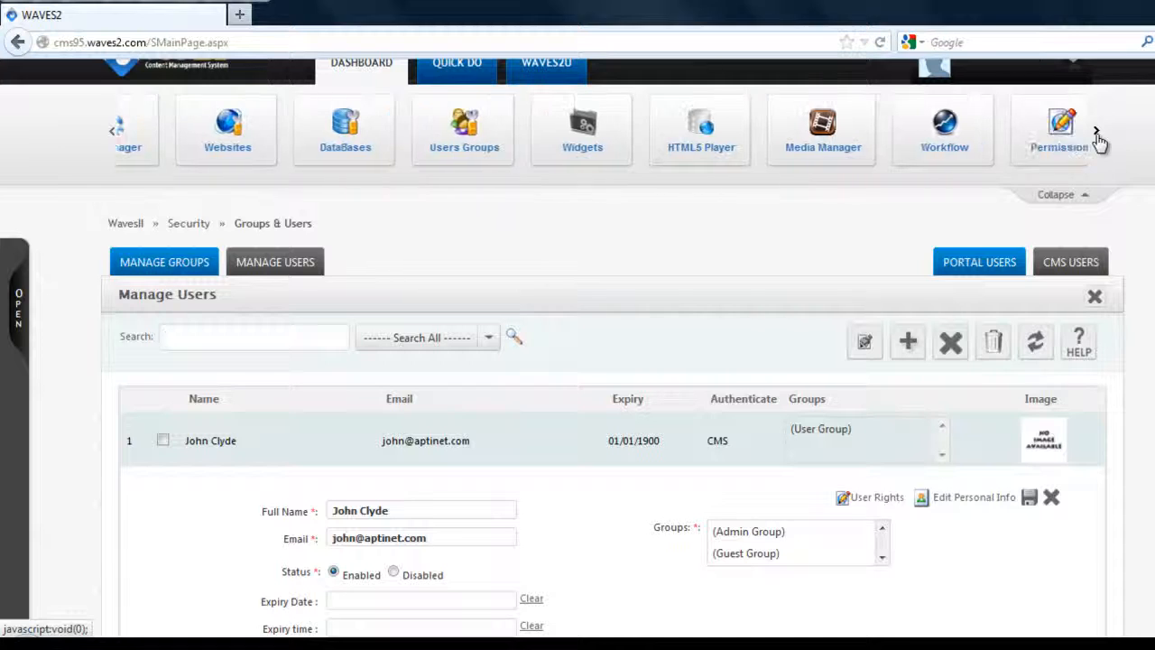
click(1100, 141)
click(1100, 142)
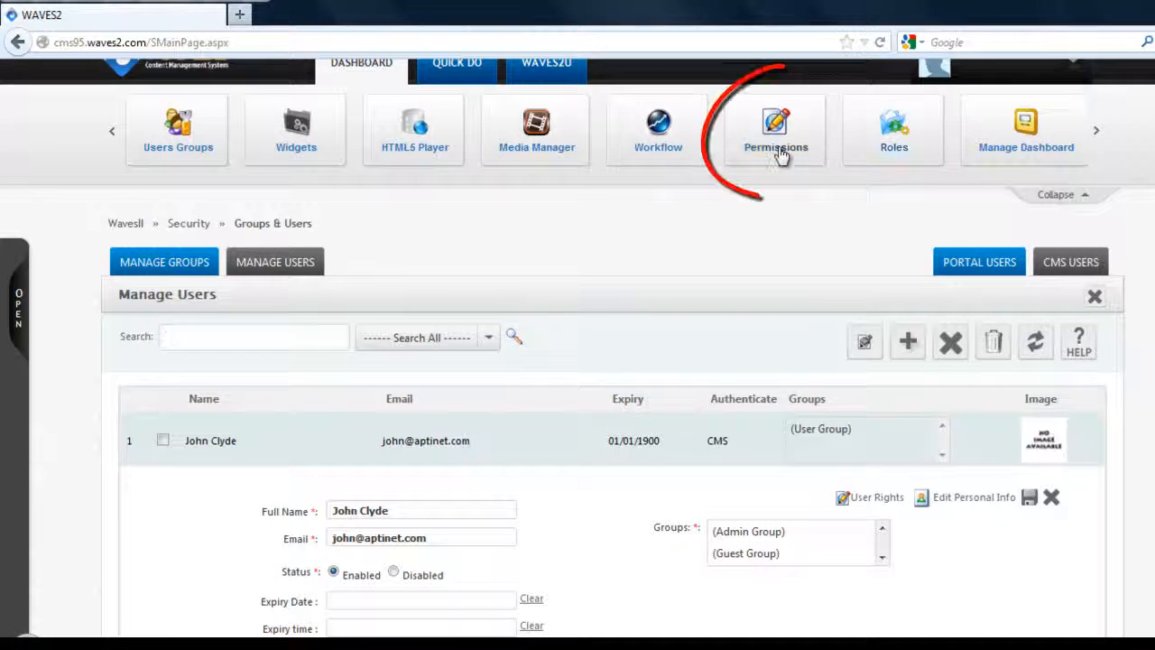
click(11, 308)
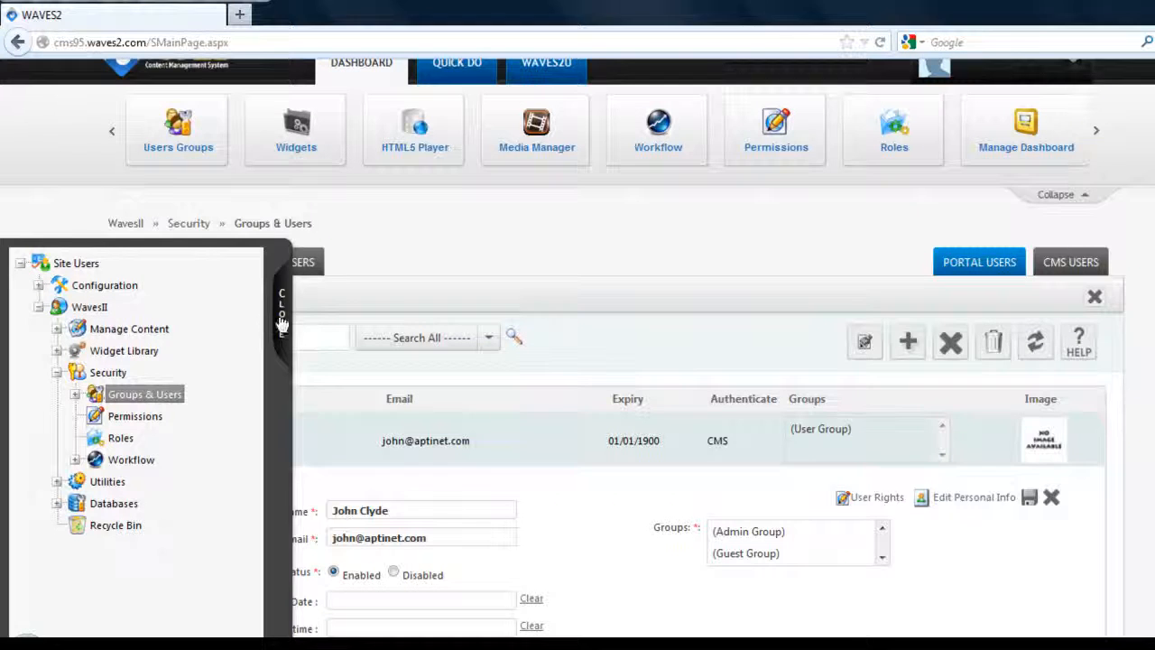
click(282, 314)
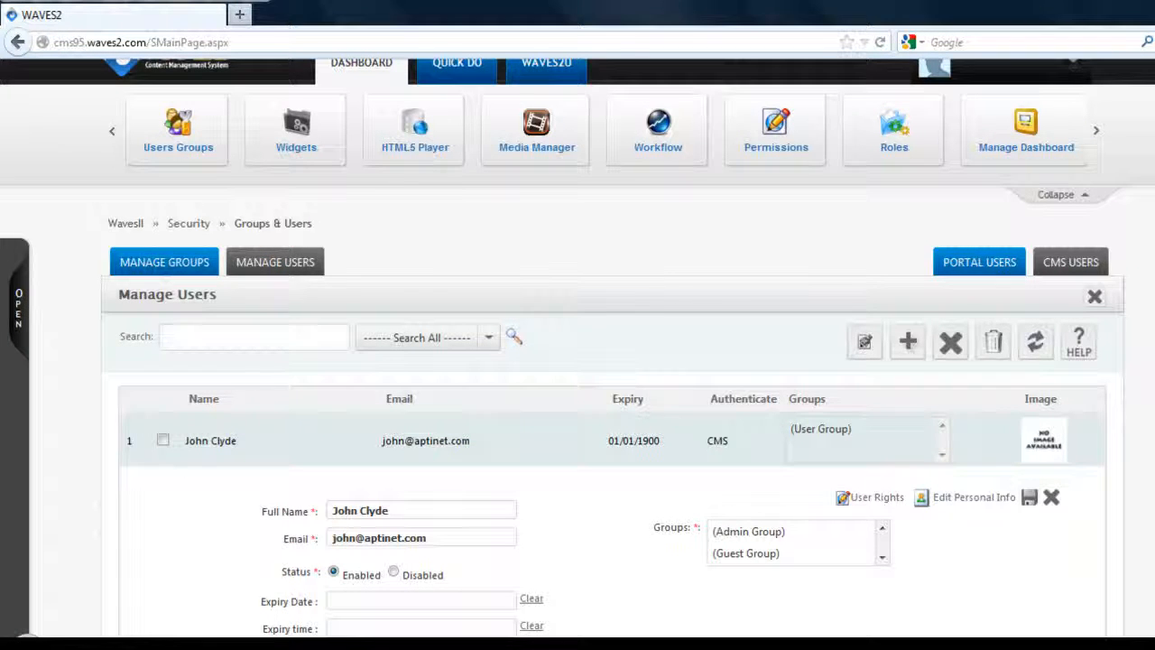
Open the User Rights of the user being edited.
scroll(974, 298, down, 3)
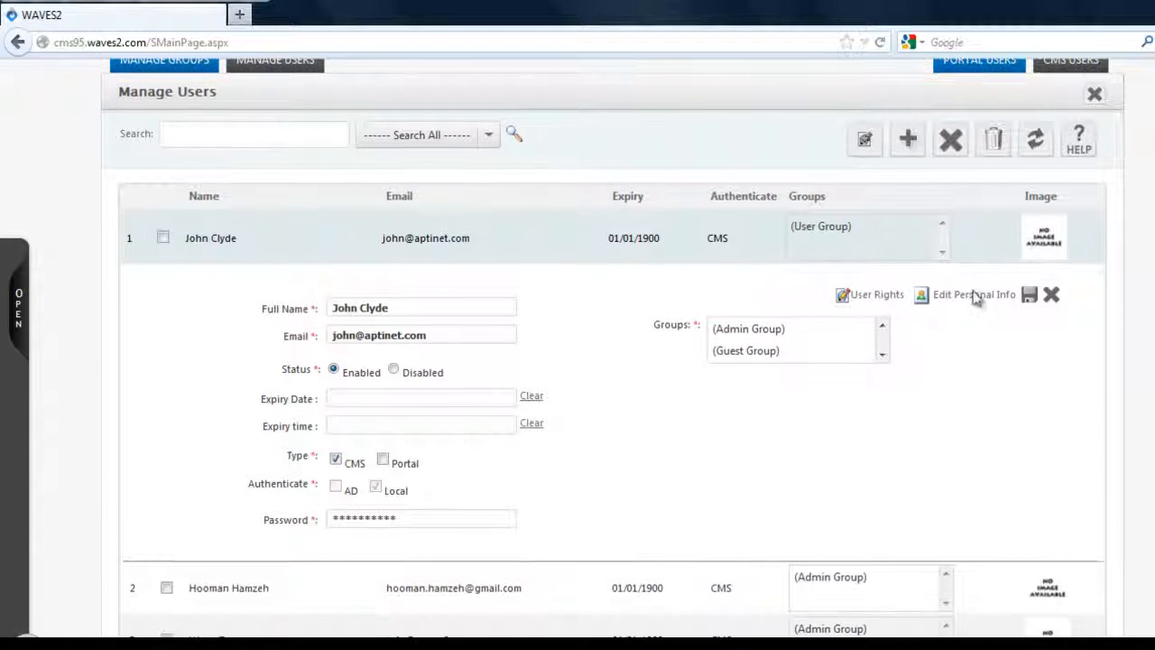
click(866, 301)
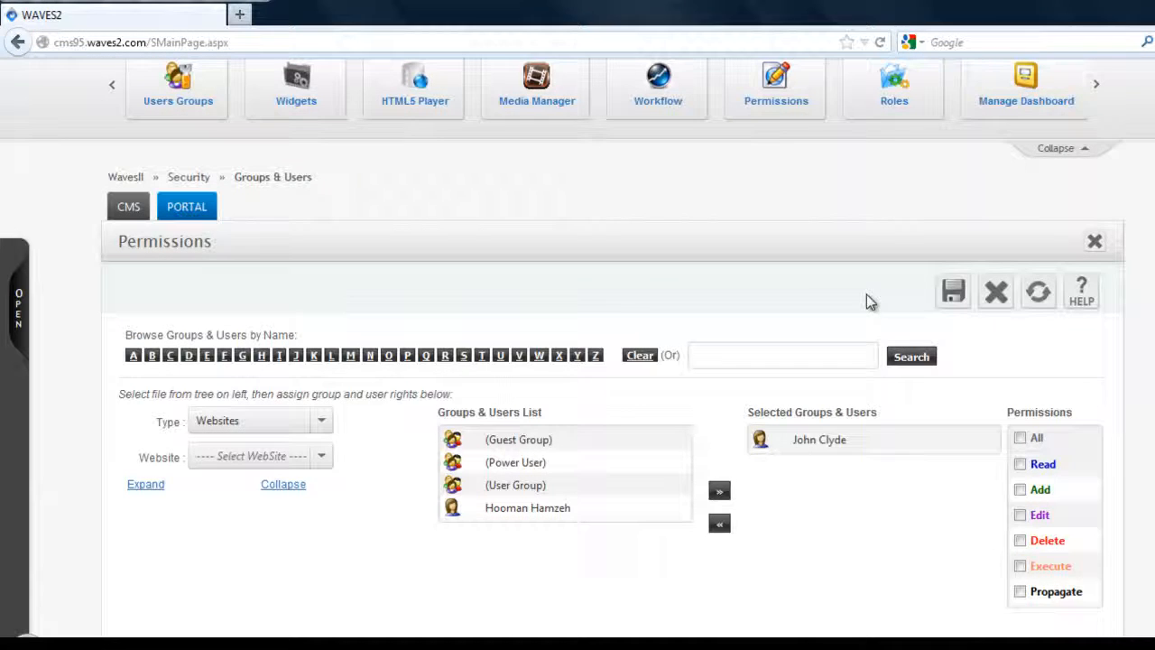
Add the Power User group and the individual user from the Groups & Users List to the selected groups and users.
scroll(970, 316, down, 2)
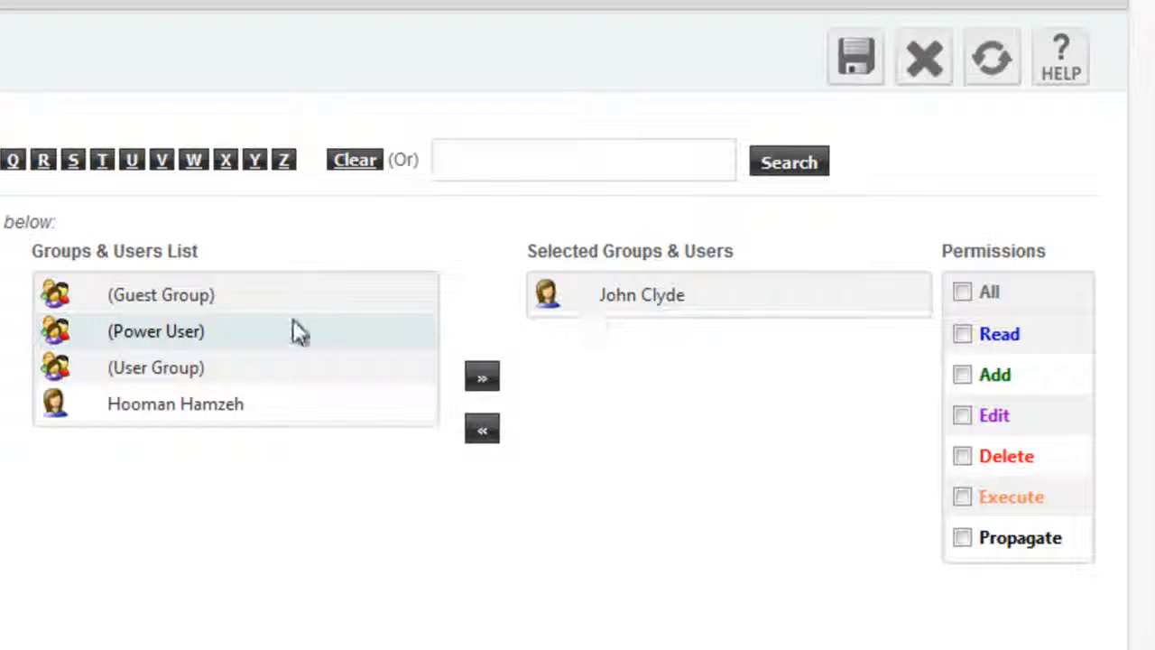
drag(284, 336, 659, 313)
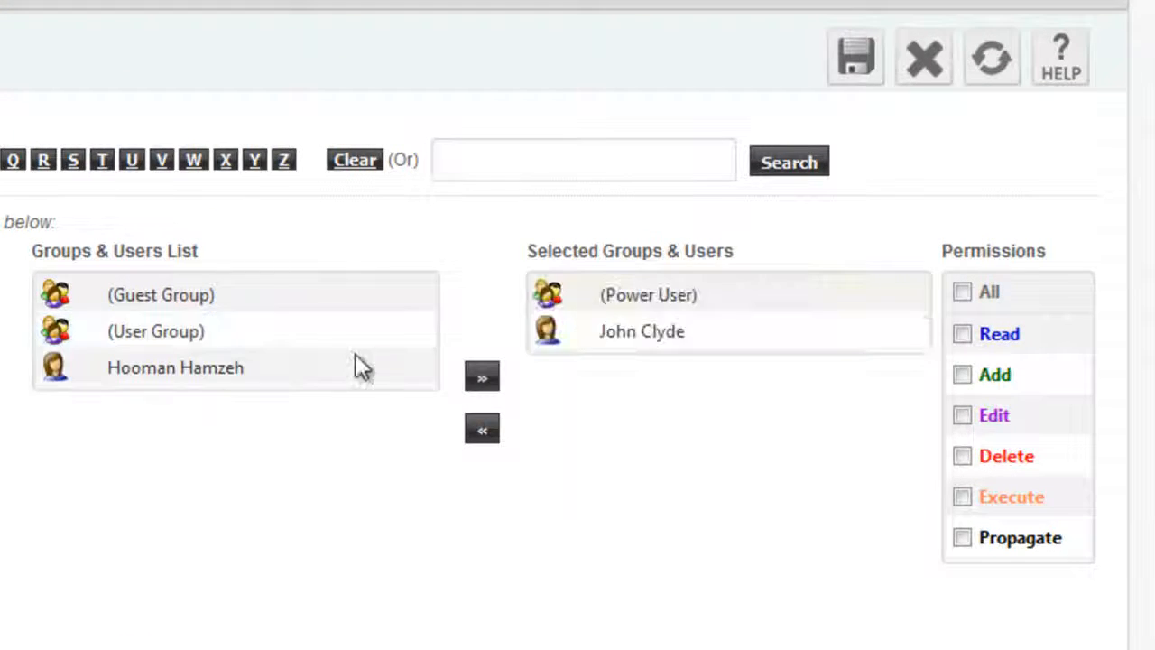
click(117, 380)
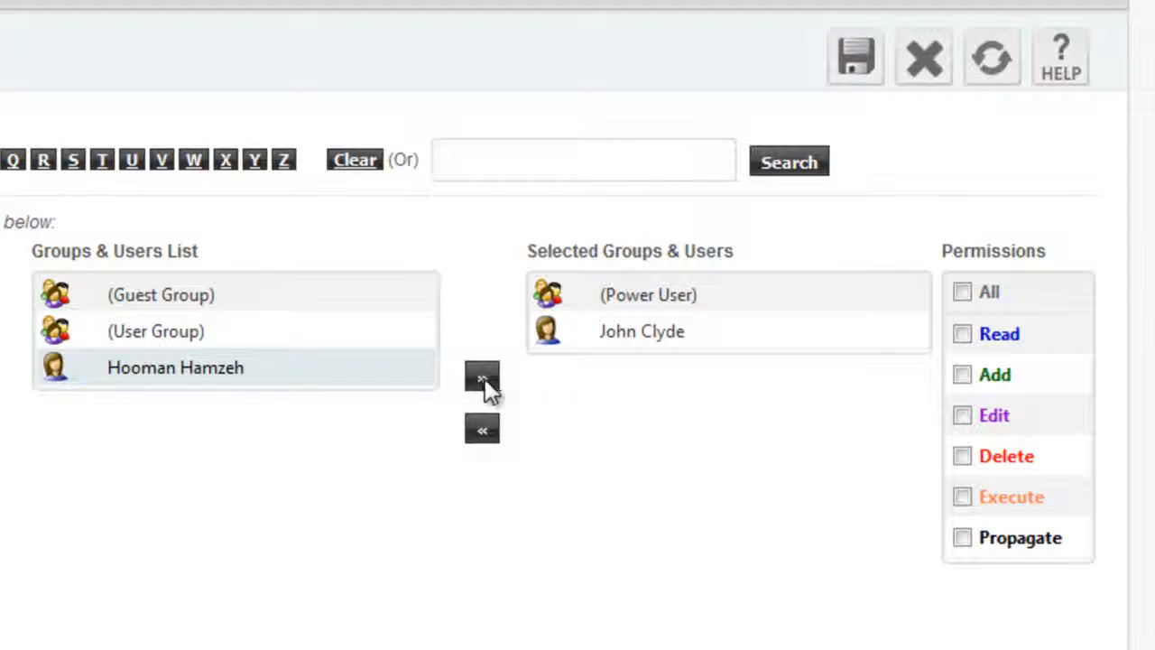
click(482, 379)
Remove the added individual user and the Power User group from the selected groups and users.
click(651, 330)
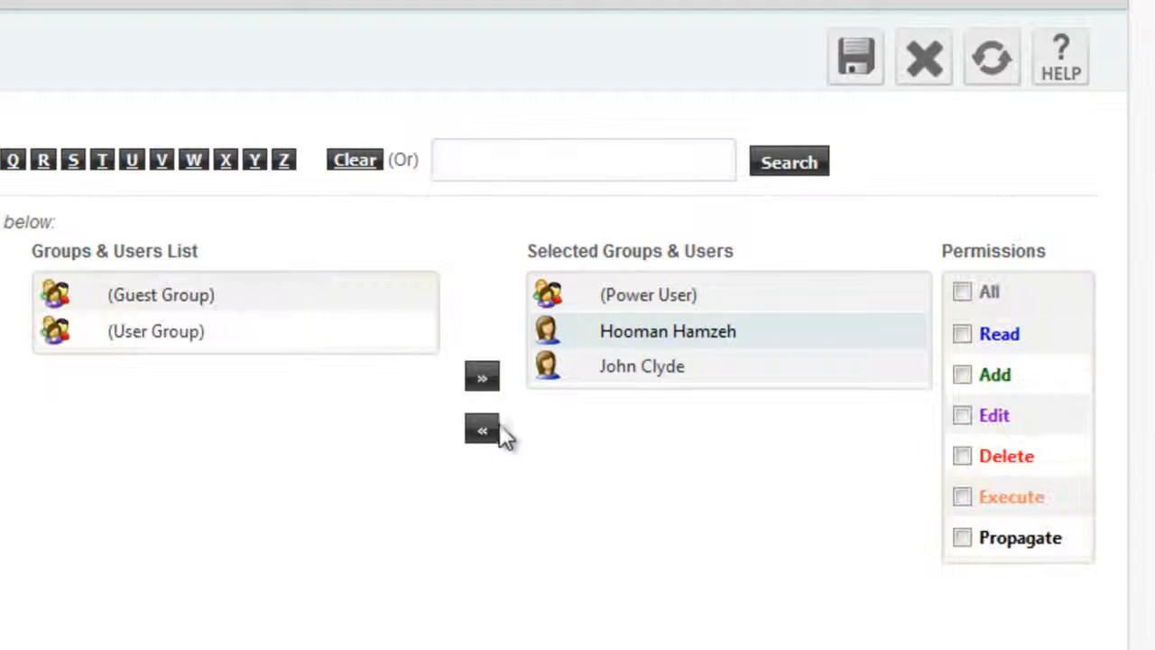
click(485, 431)
click(650, 298)
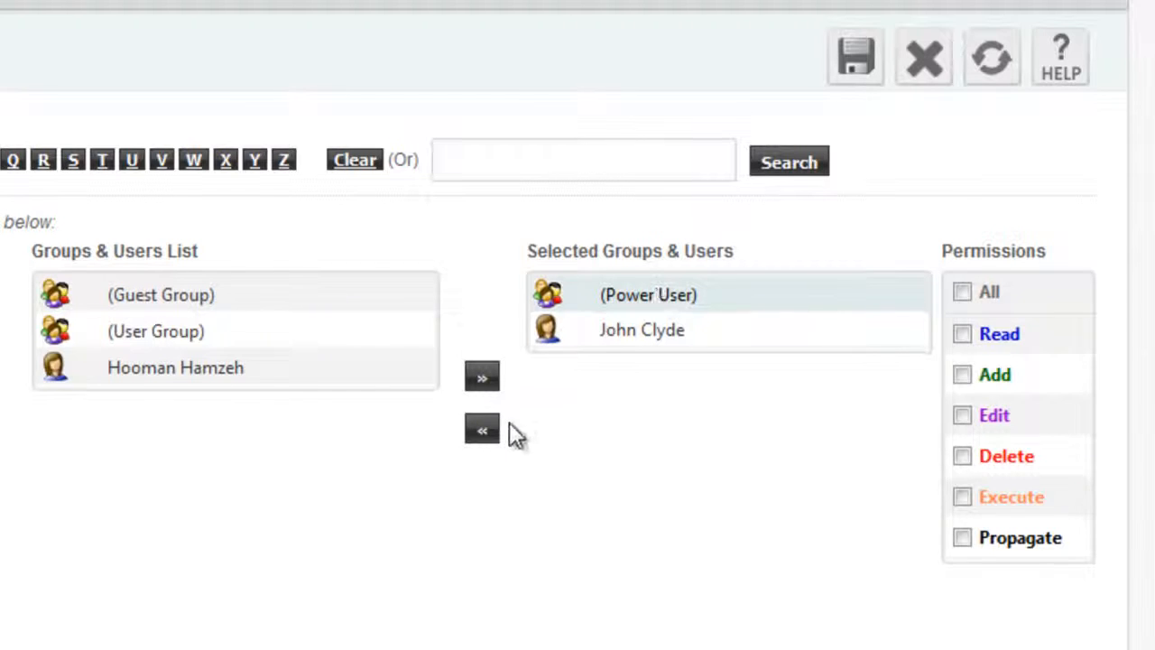
click(480, 434)
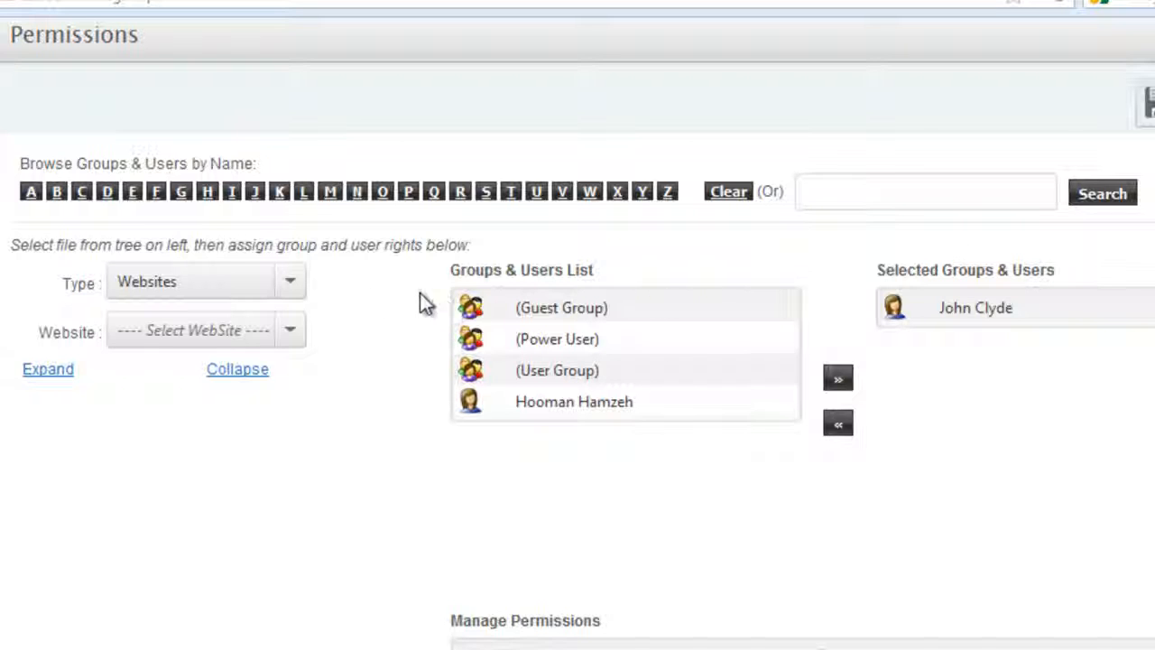
Choose the WavesII website to load its page tree, and select the user in Selected Groups & Users.
click(291, 333)
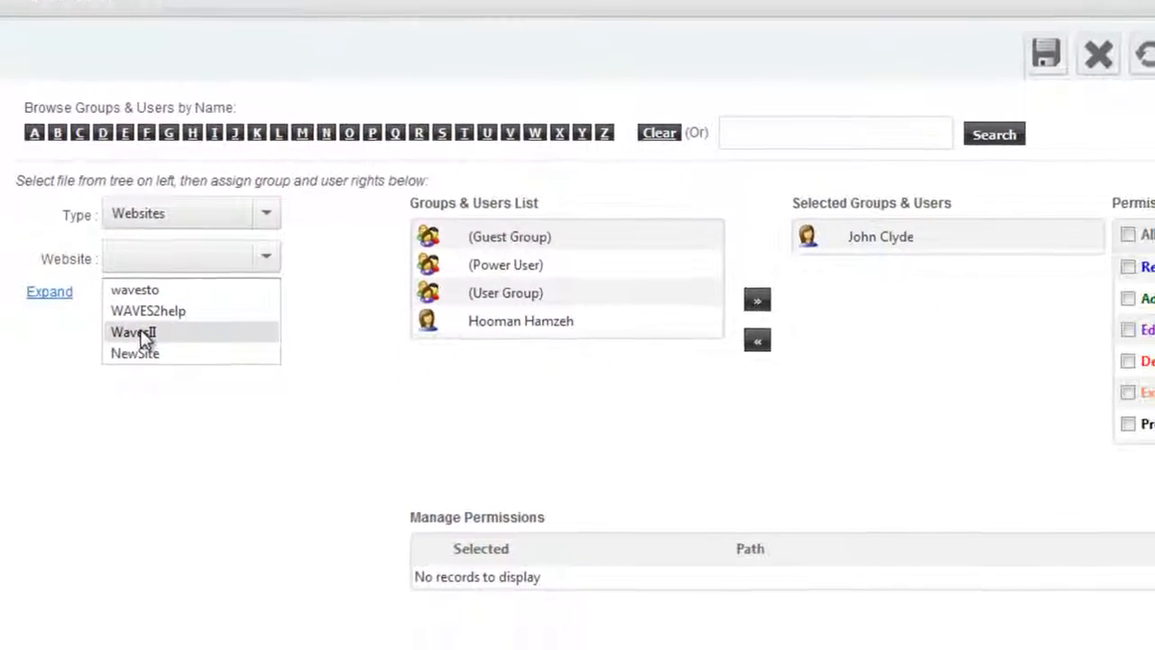
click(137, 383)
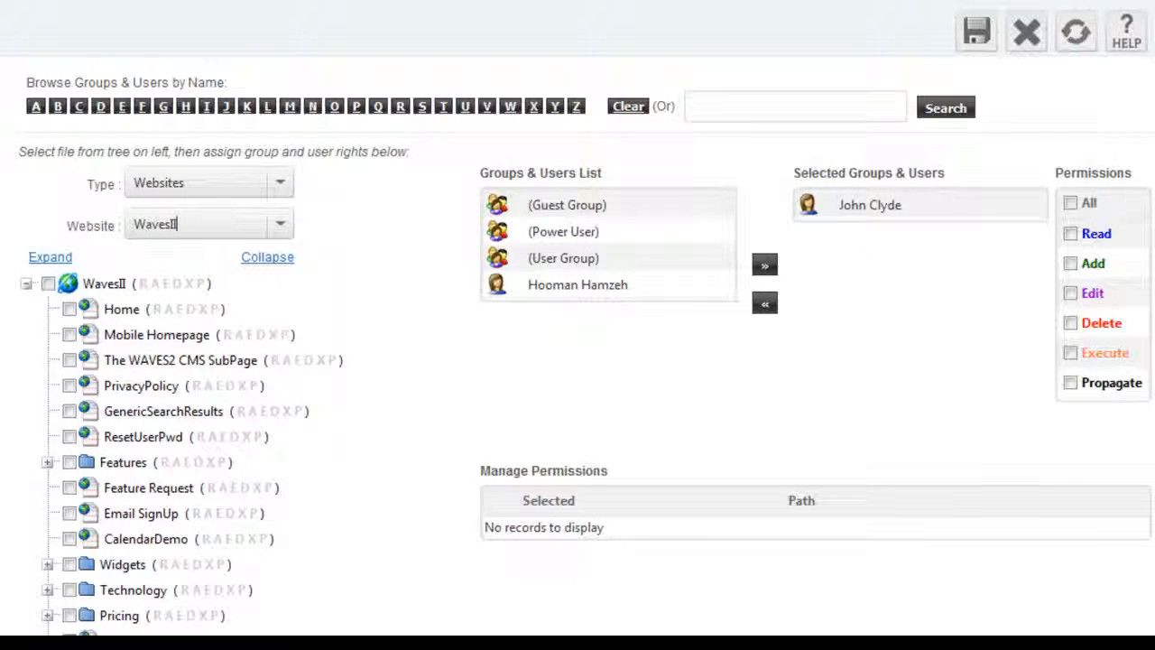
scroll(577, 361, down, 4)
scroll(577, 361, up, 1)
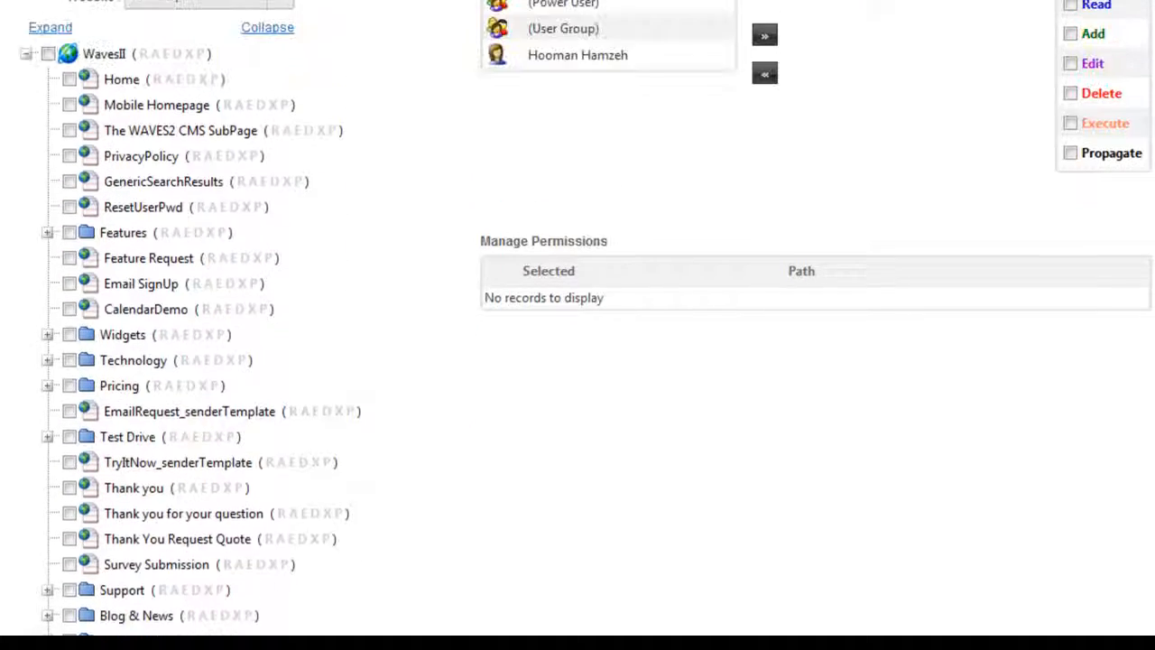
scroll(887, 210, up, 2)
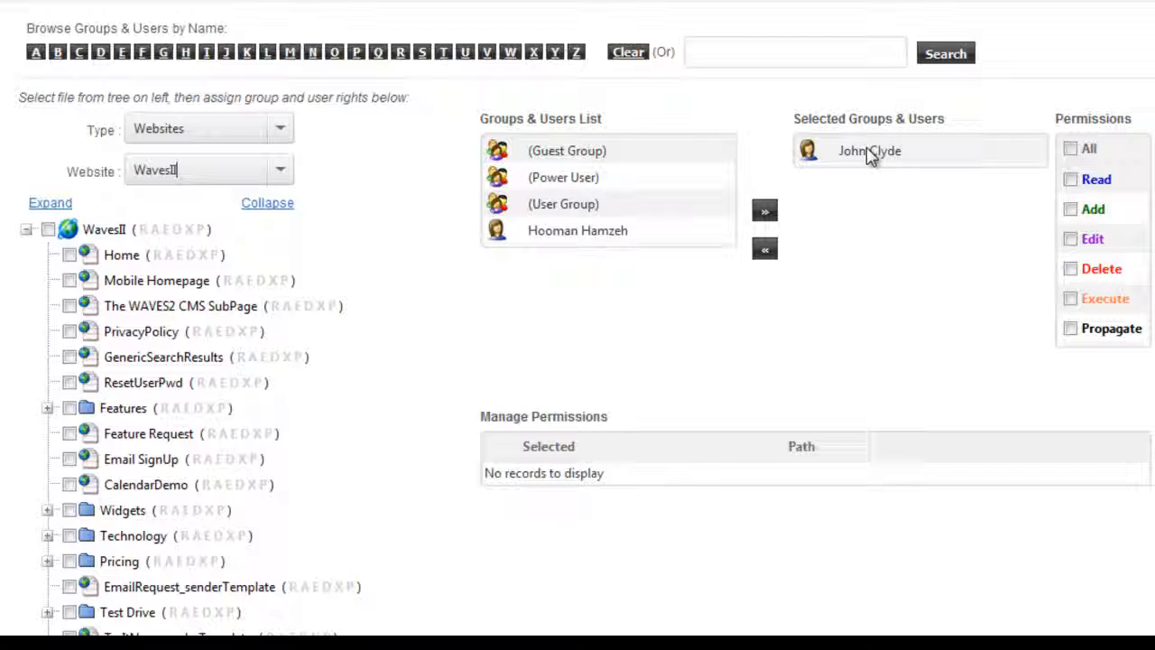
click(864, 155)
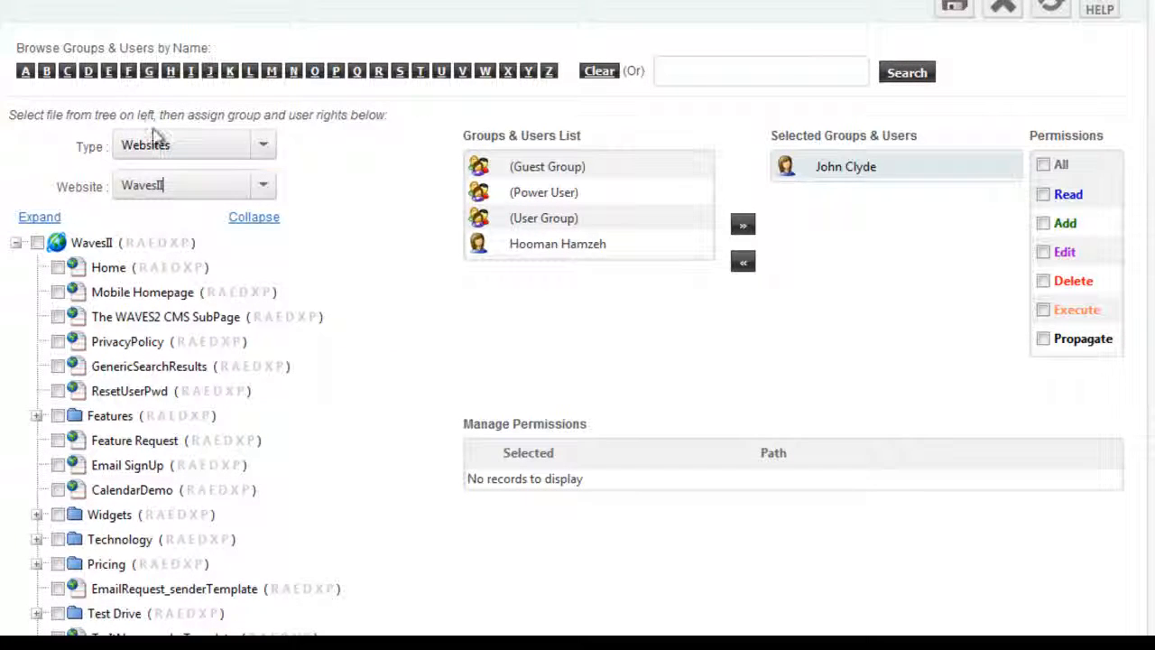
Review the content types that permissions can be assigned to, keeping Websites chosen.
click(261, 147)
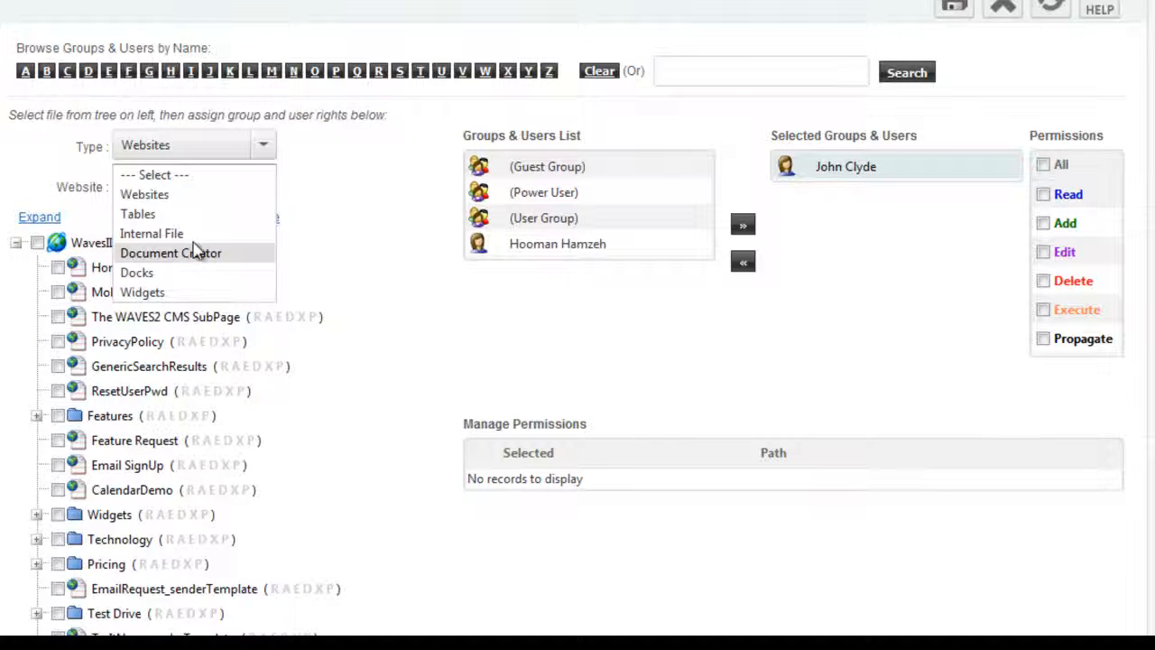
click(363, 207)
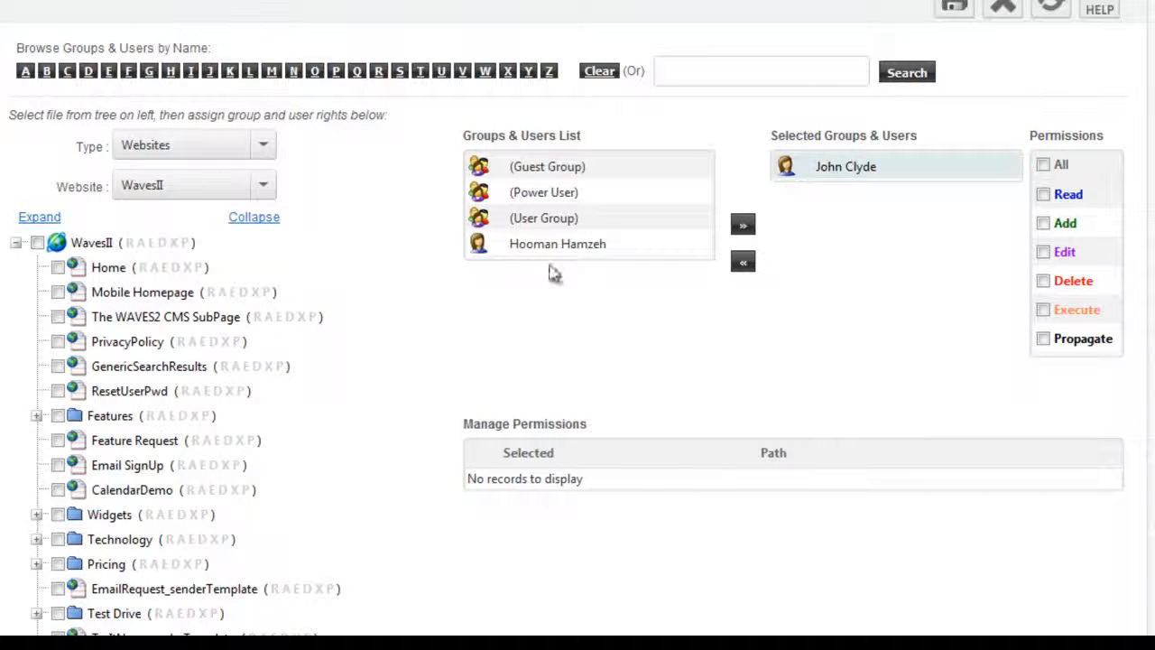
Select the Home page, the Features folder and the Case Studies page in the WavesII tree for permission assignment.
scroll(1119, 133, down, 3)
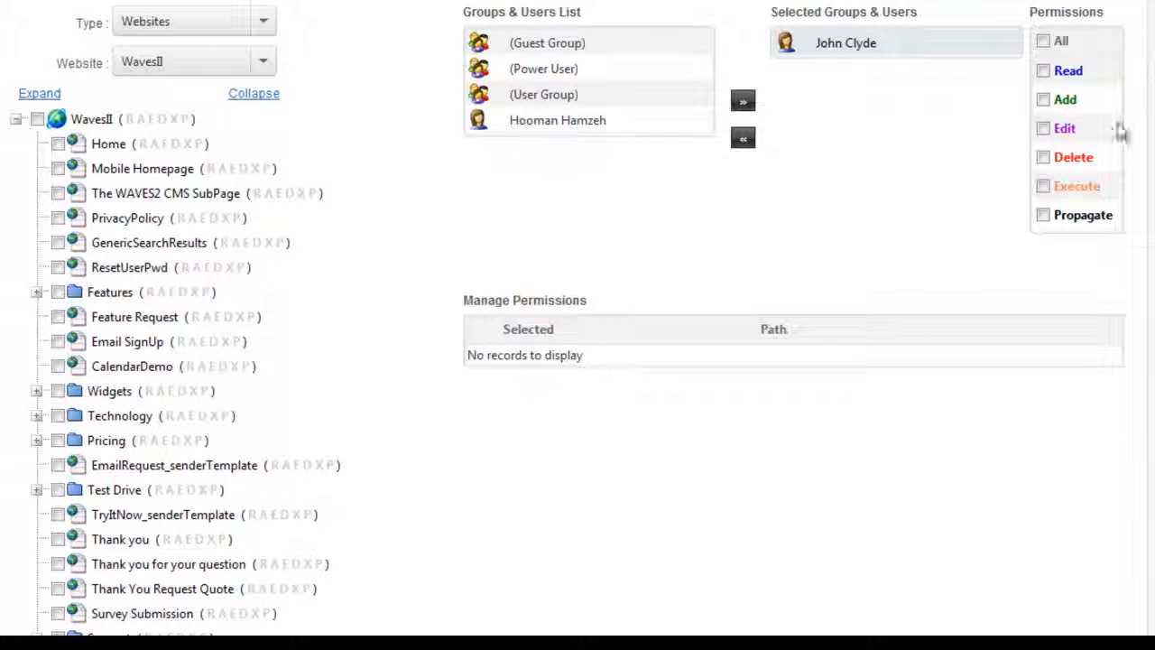
click(58, 145)
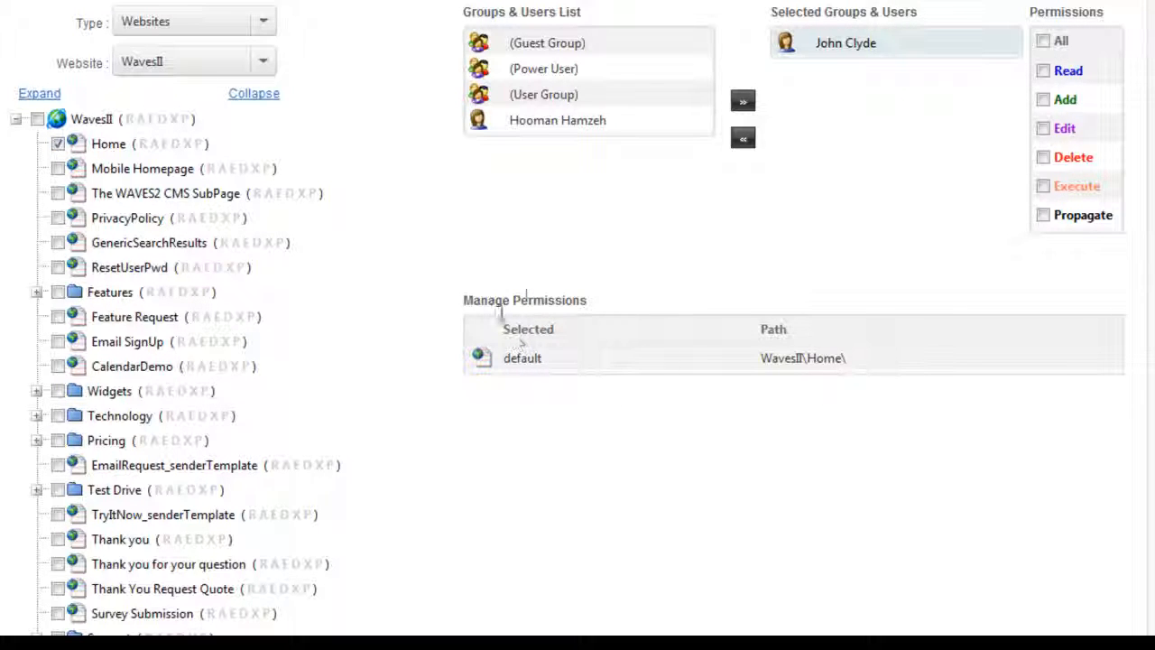
click(57, 292)
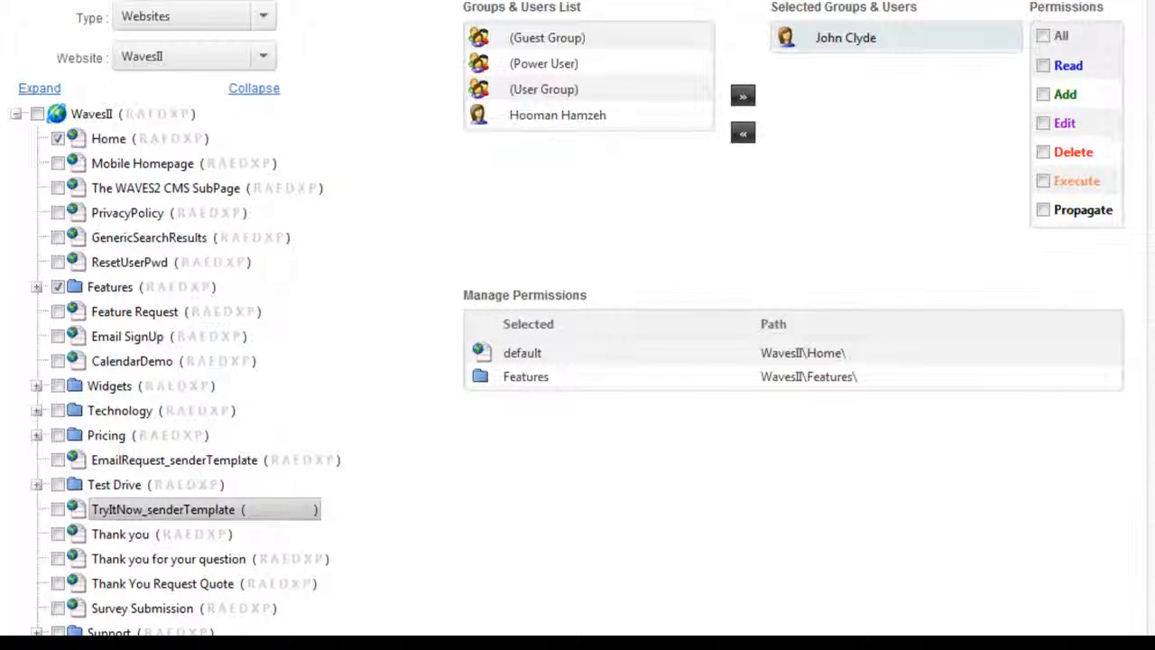
scroll(577, 325, down, 4)
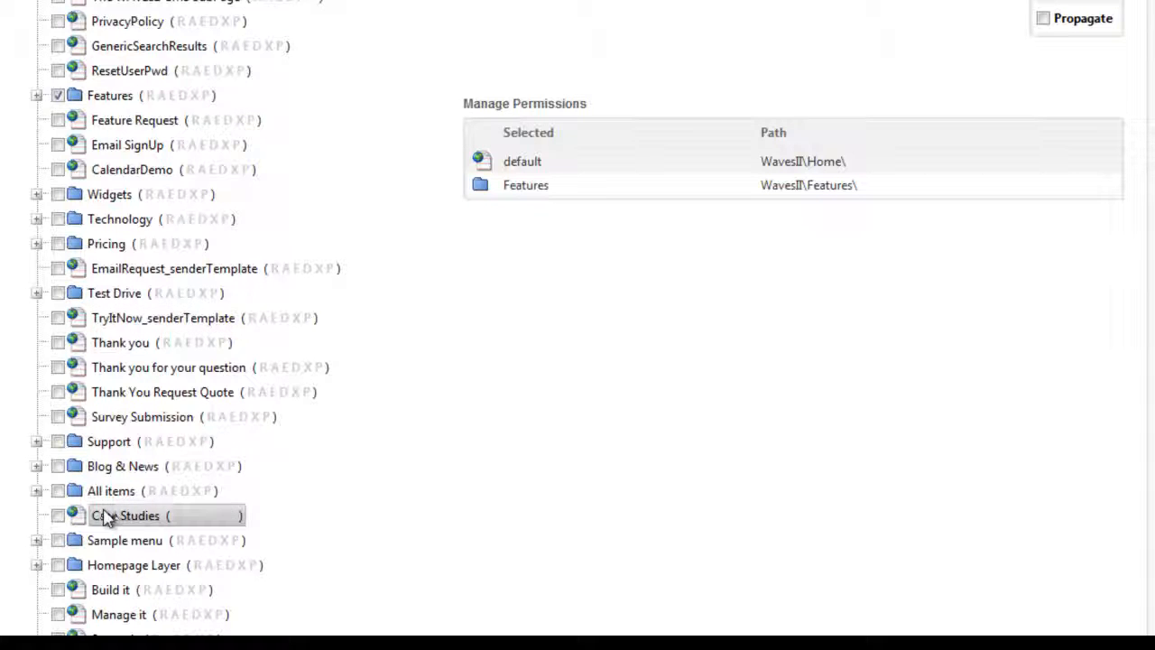
click(58, 516)
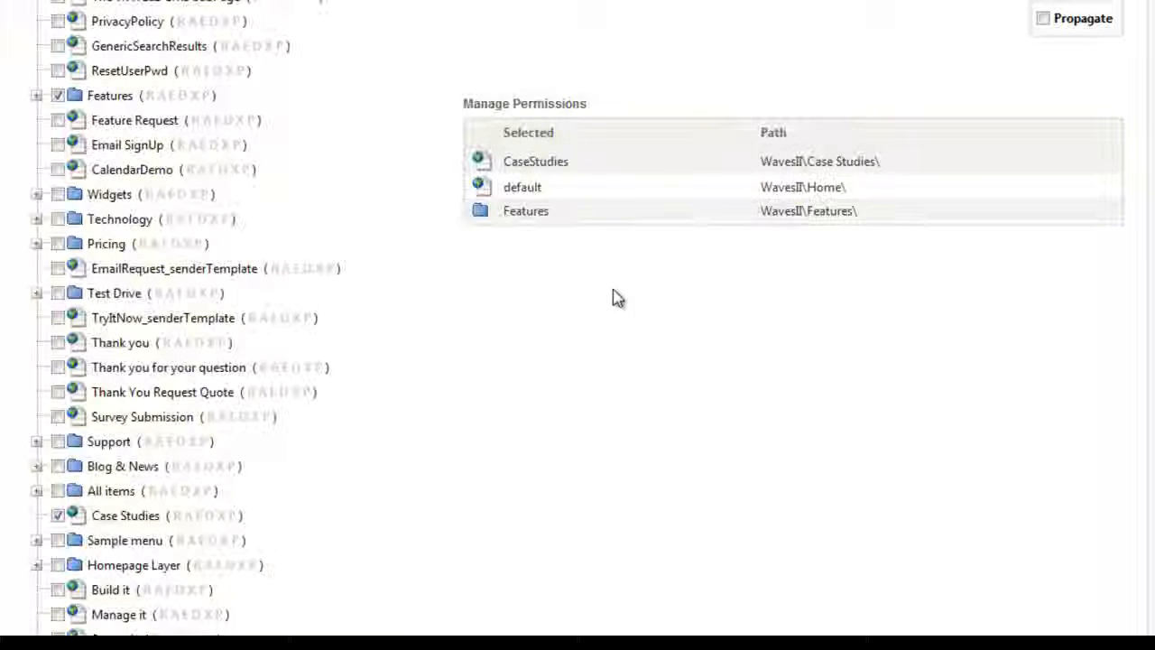
Grant the selected user the Read, Add, Edit and Propagate permissions, with Delete and Execute excluded.
scroll(800, 181, up, 5)
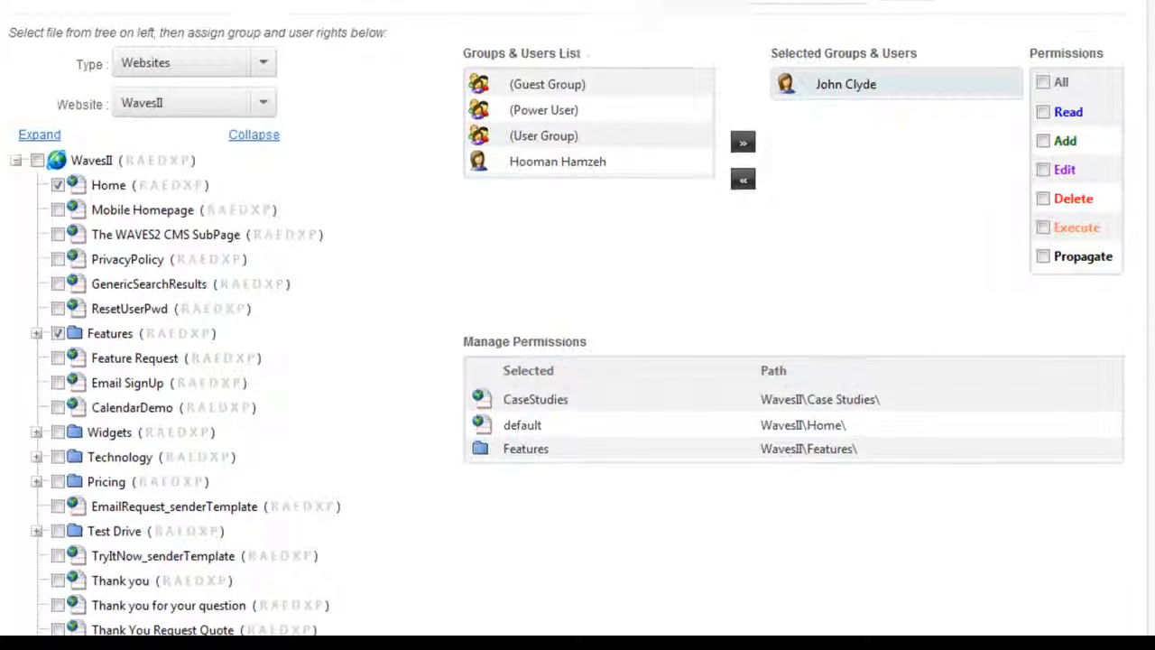
scroll(567, 318, up, 1)
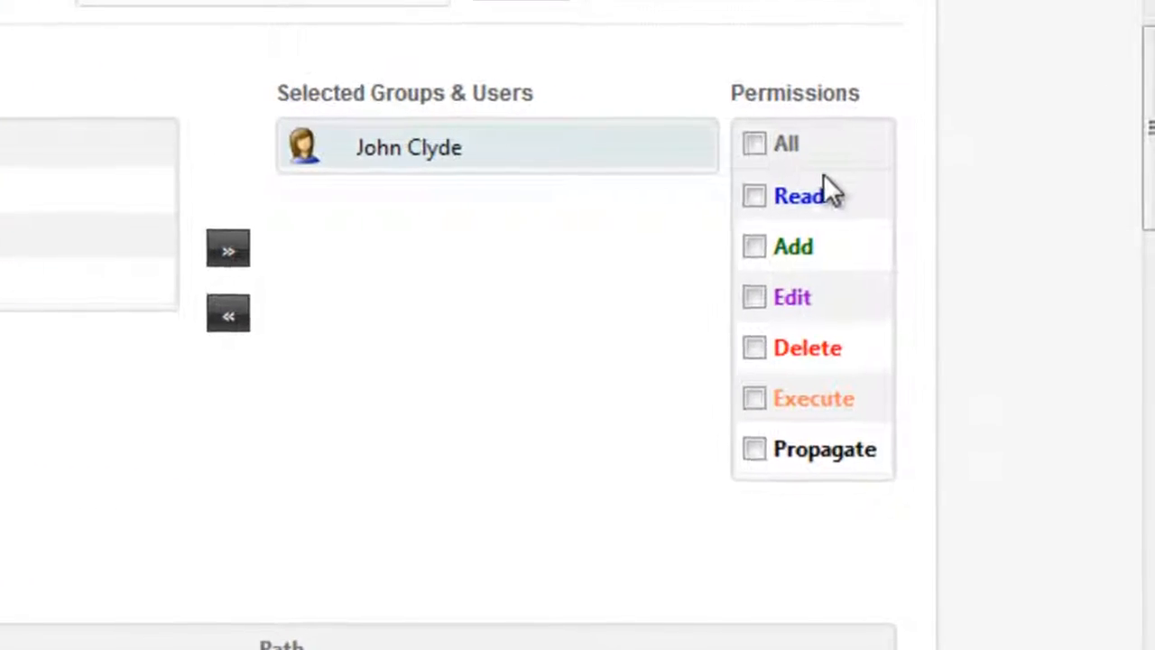
click(754, 144)
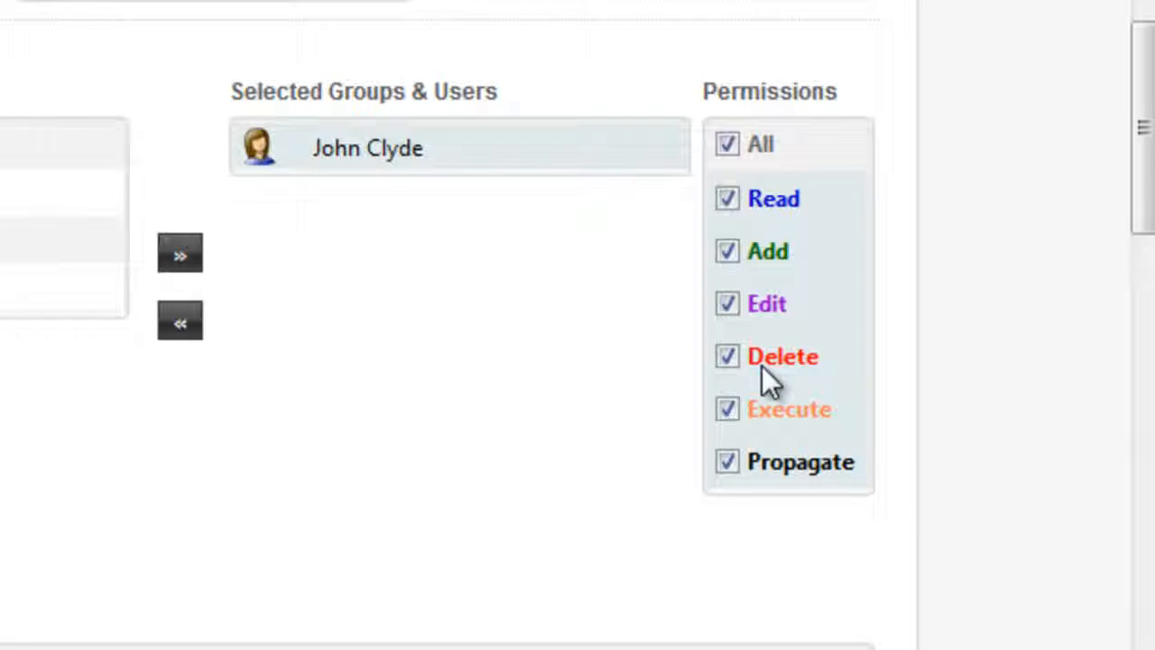
click(726, 355)
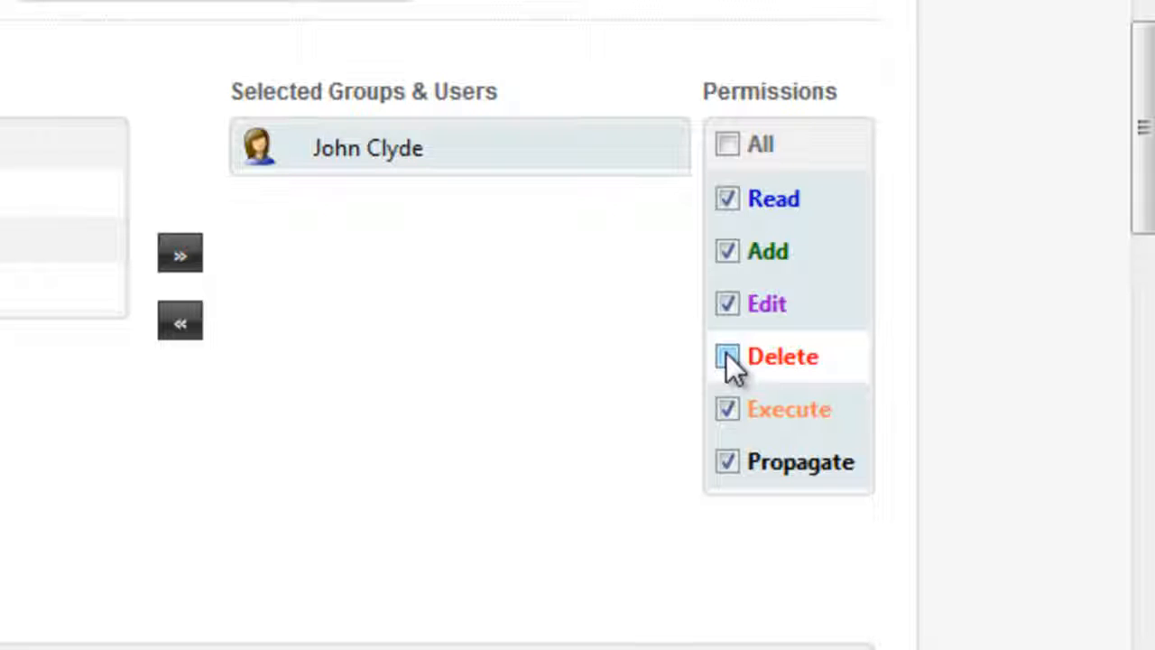
click(727, 411)
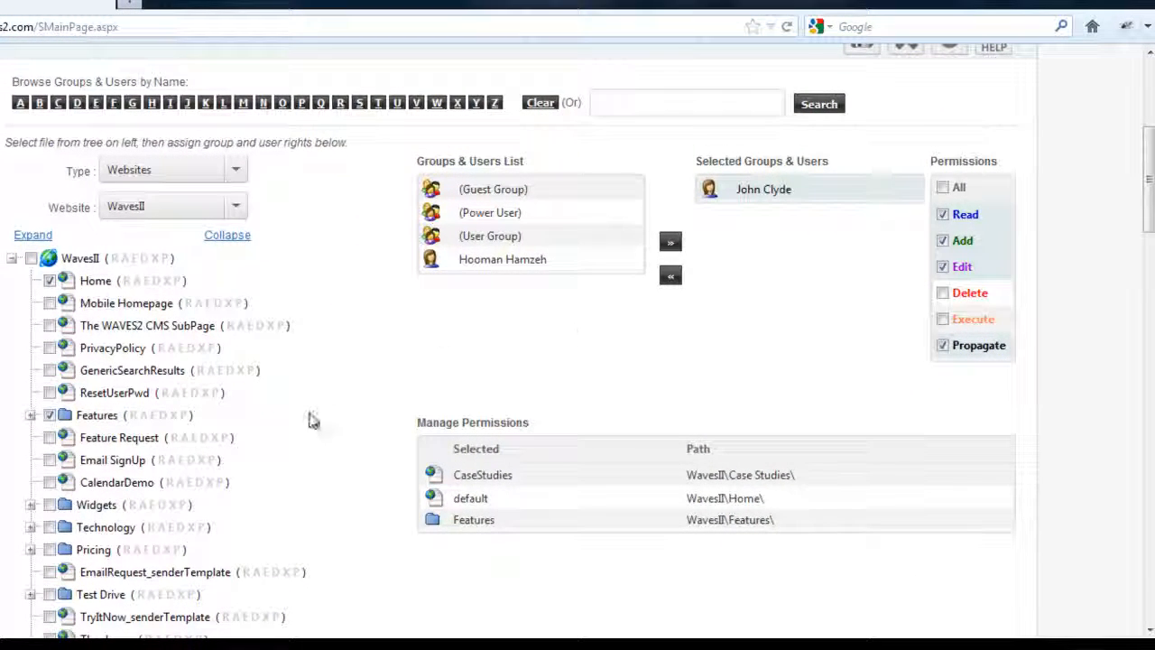
drag(126, 438, 268, 498)
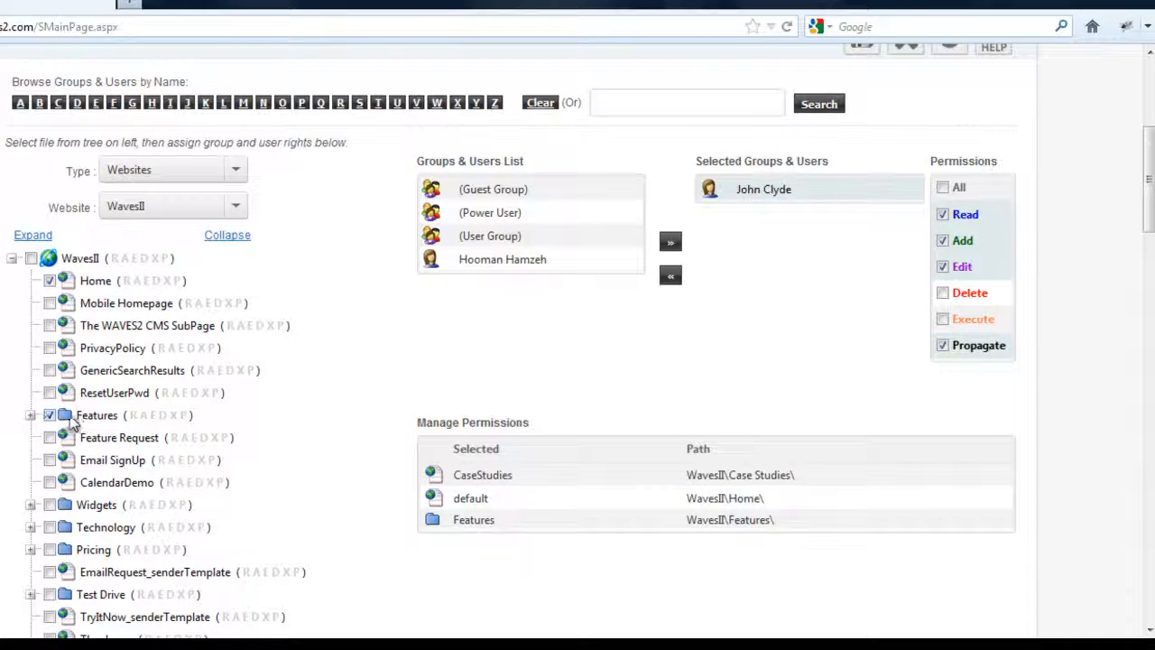
Save the user's permissions for the Home page, Features folder and Case Studies page, agree to assign further user rights, and check the tree.
click(31, 415)
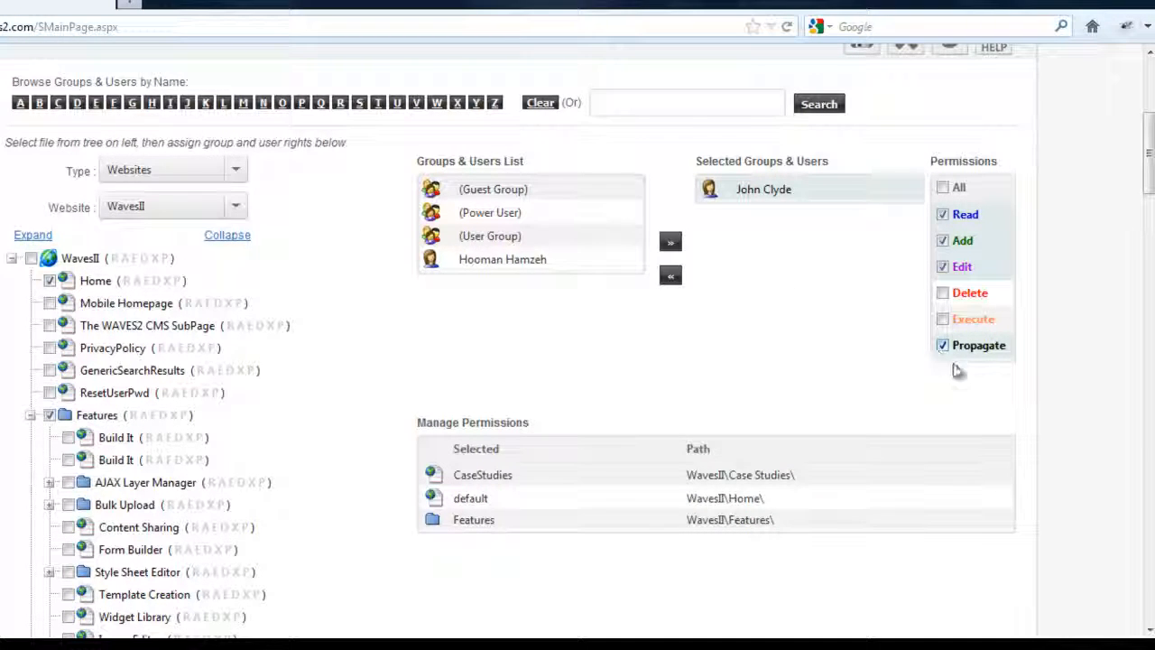
scroll(1142, 219, up, 3)
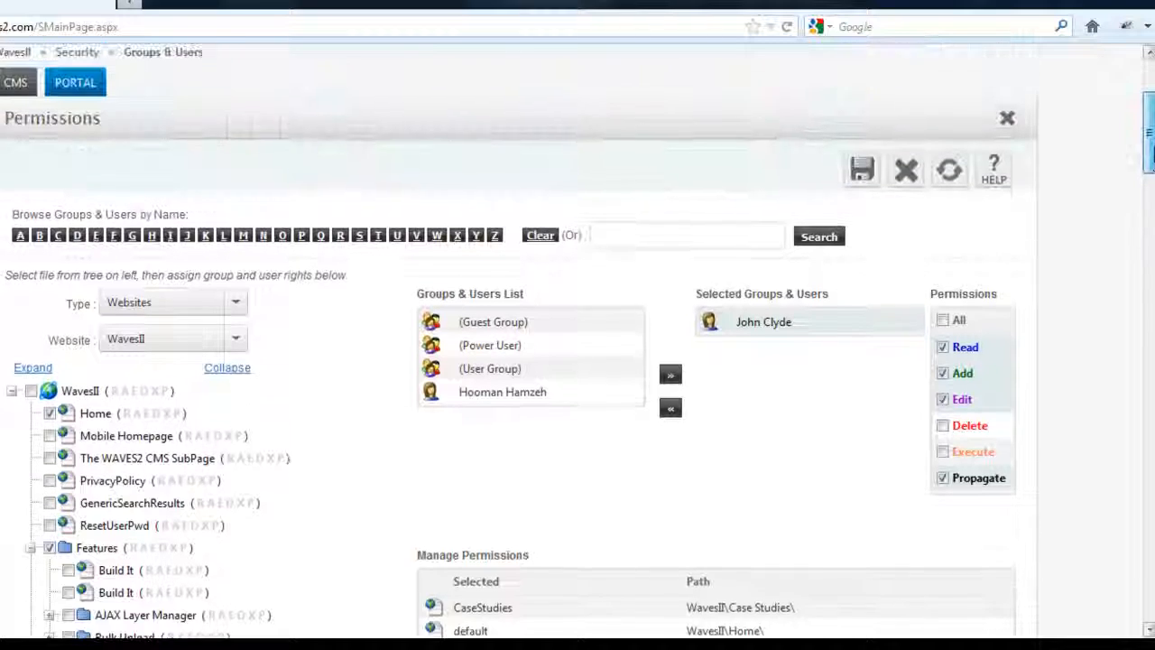
click(864, 181)
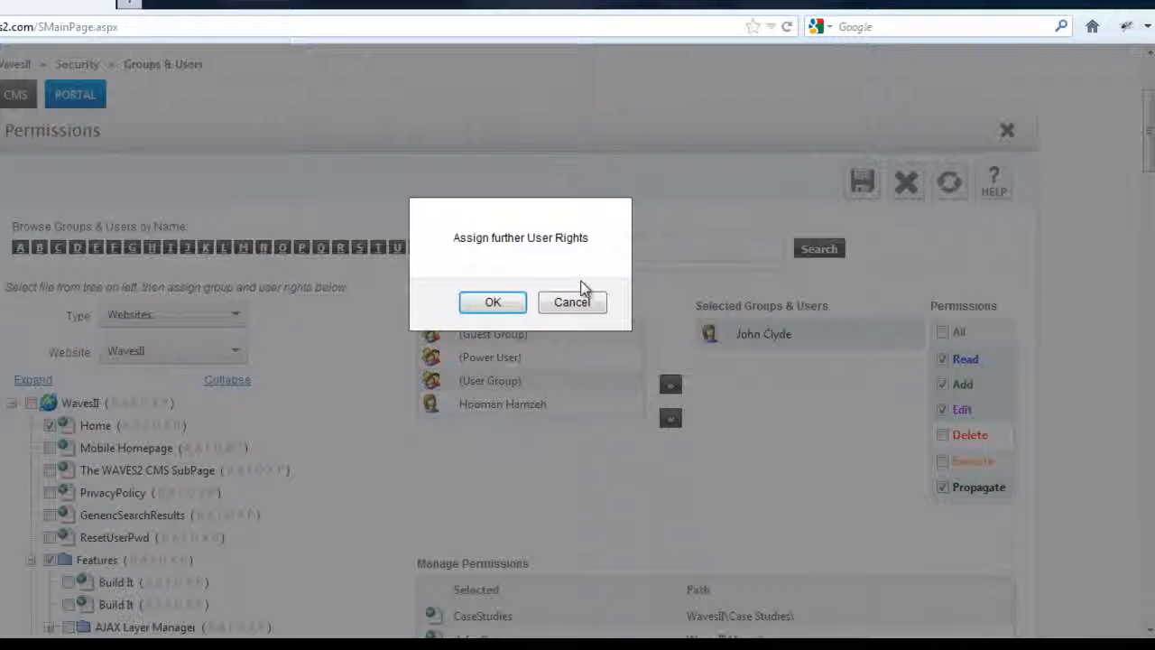
click(501, 304)
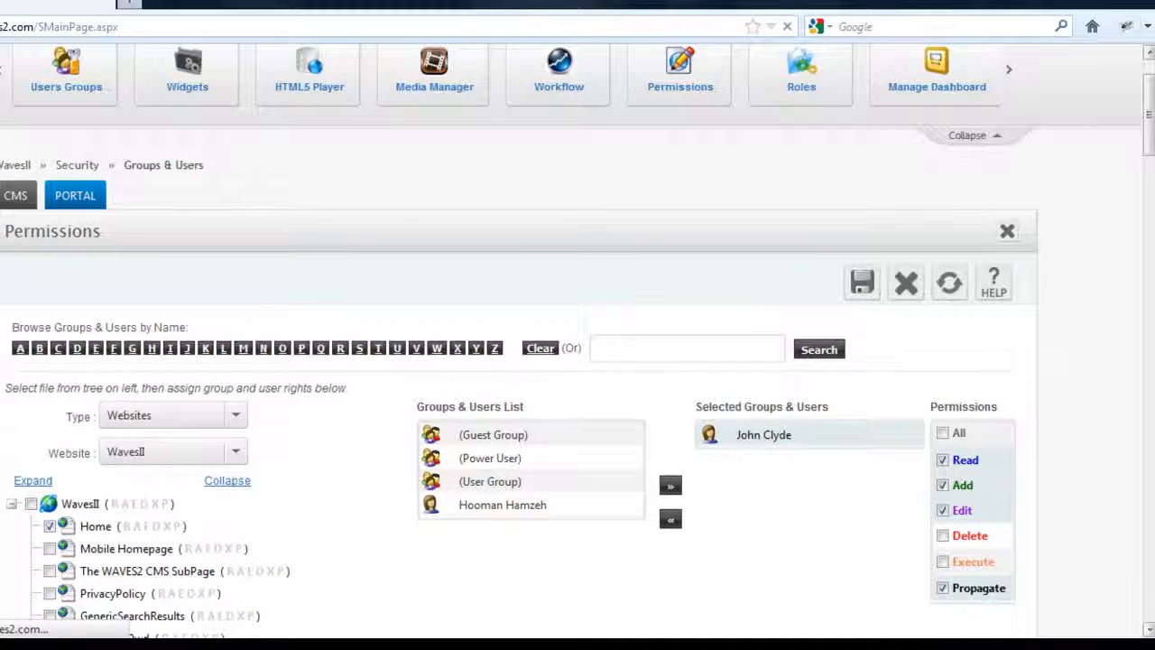
scroll(577, 343, down, 4)
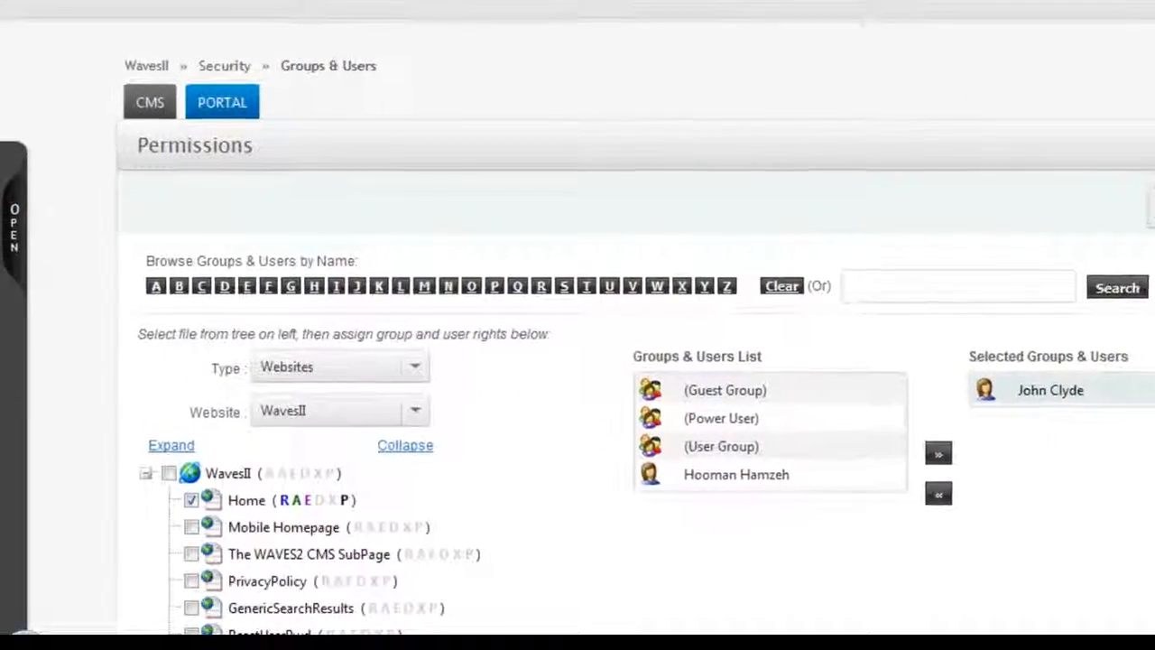
scroll(1047, 384, down, 3)
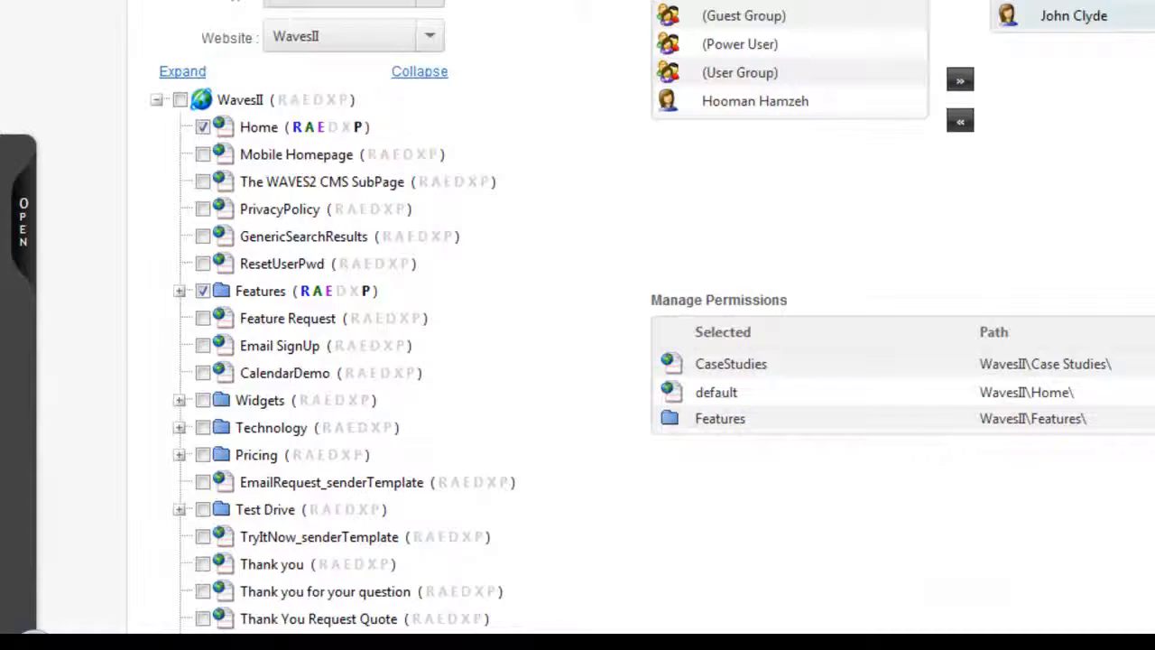
scroll(578, 325, down, 1)
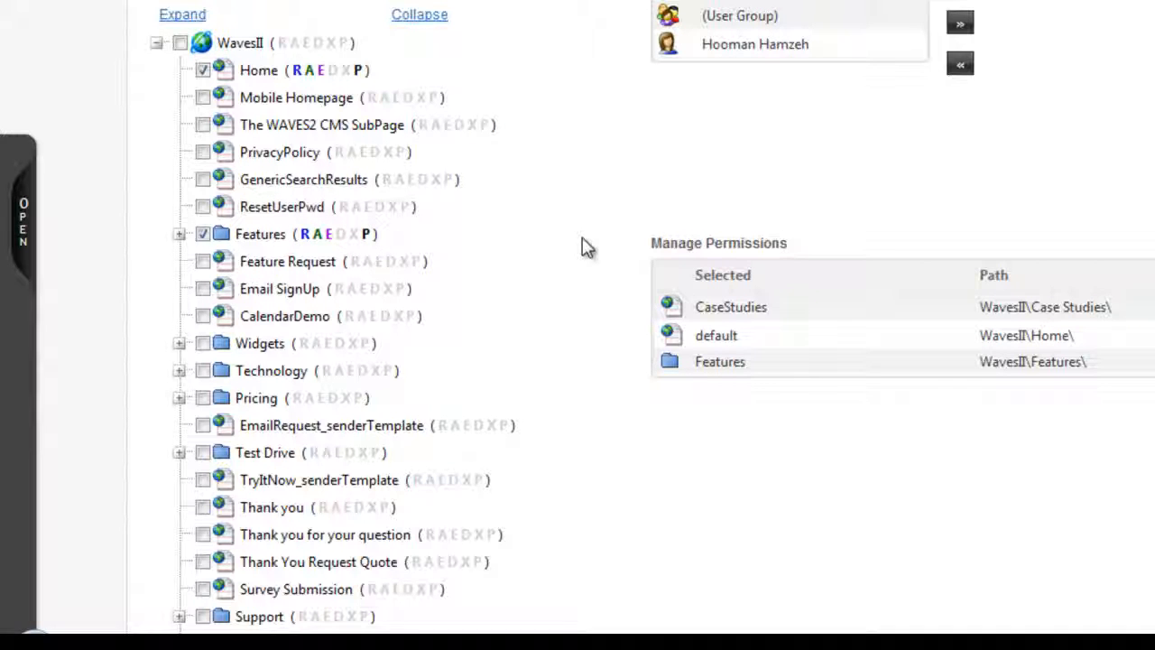
Change the content type to Tables and select the Contactform and FAQ tables for permission assignment.
scroll(1026, 98, up, 3)
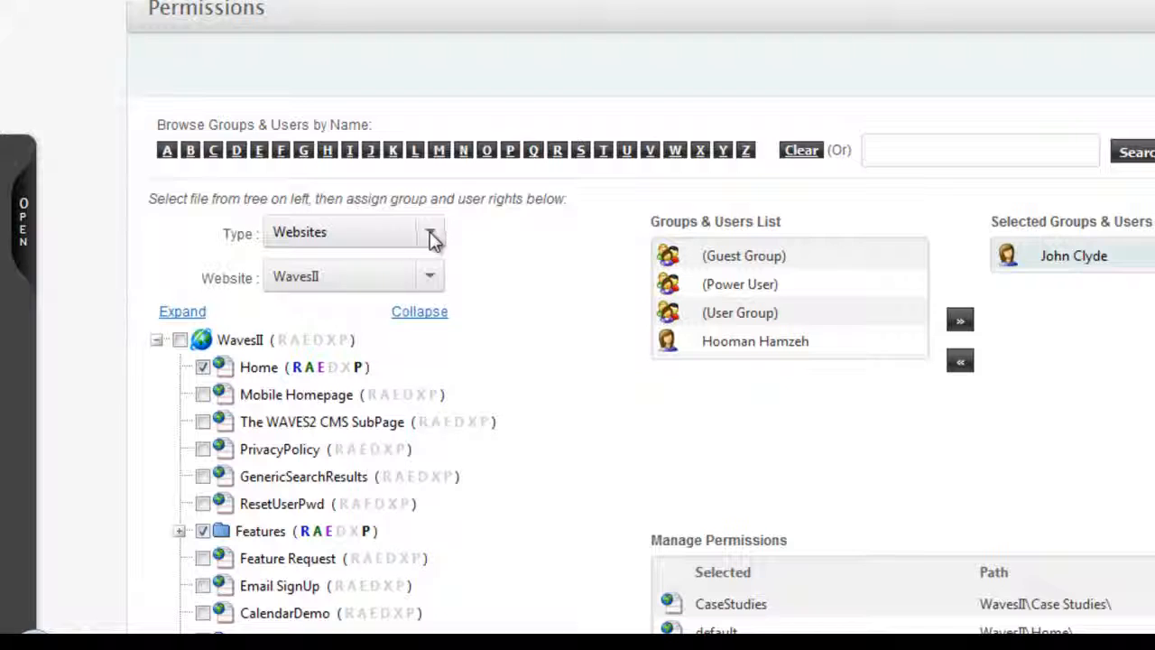
click(434, 238)
click(329, 308)
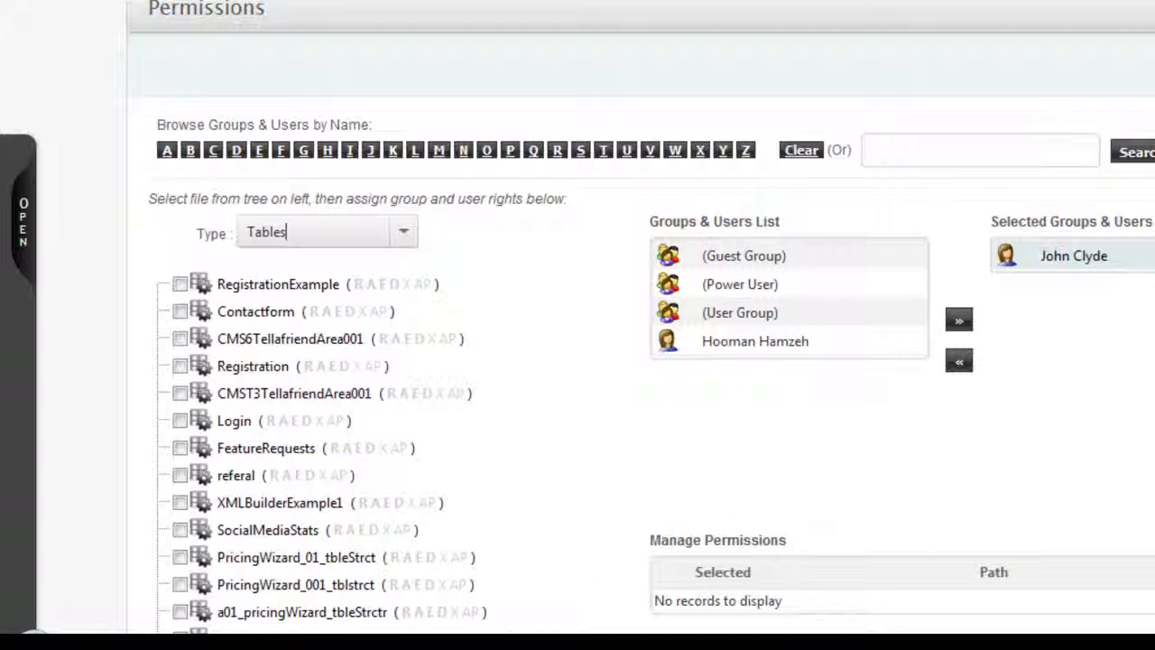
scroll(327, 61, down, 5)
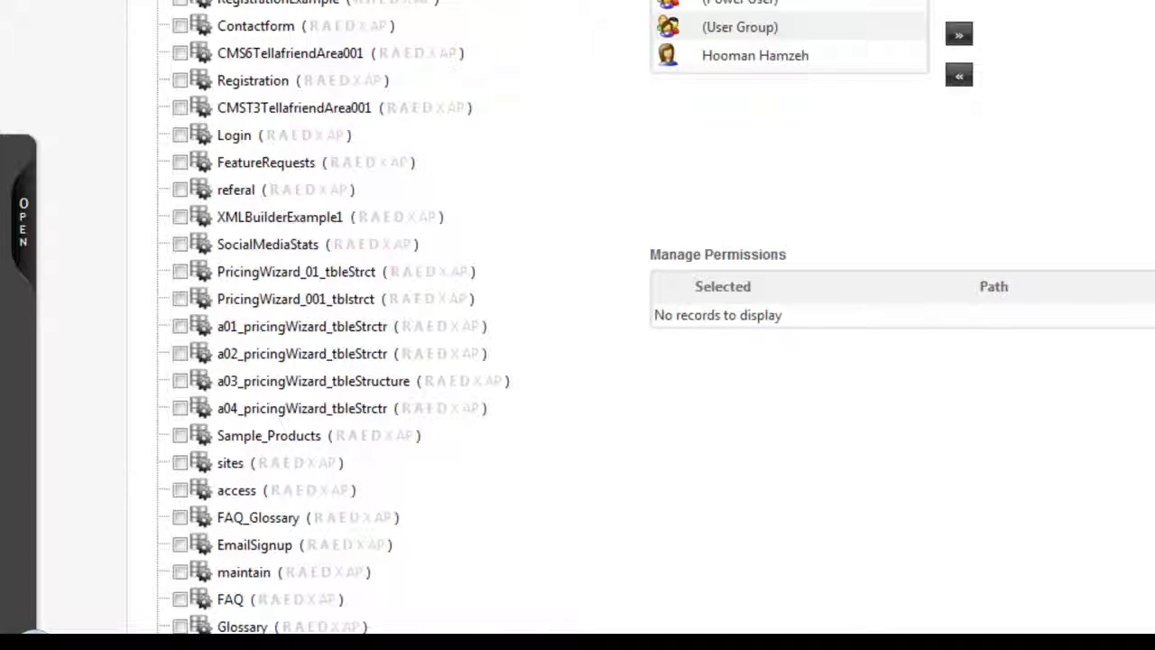
click(181, 26)
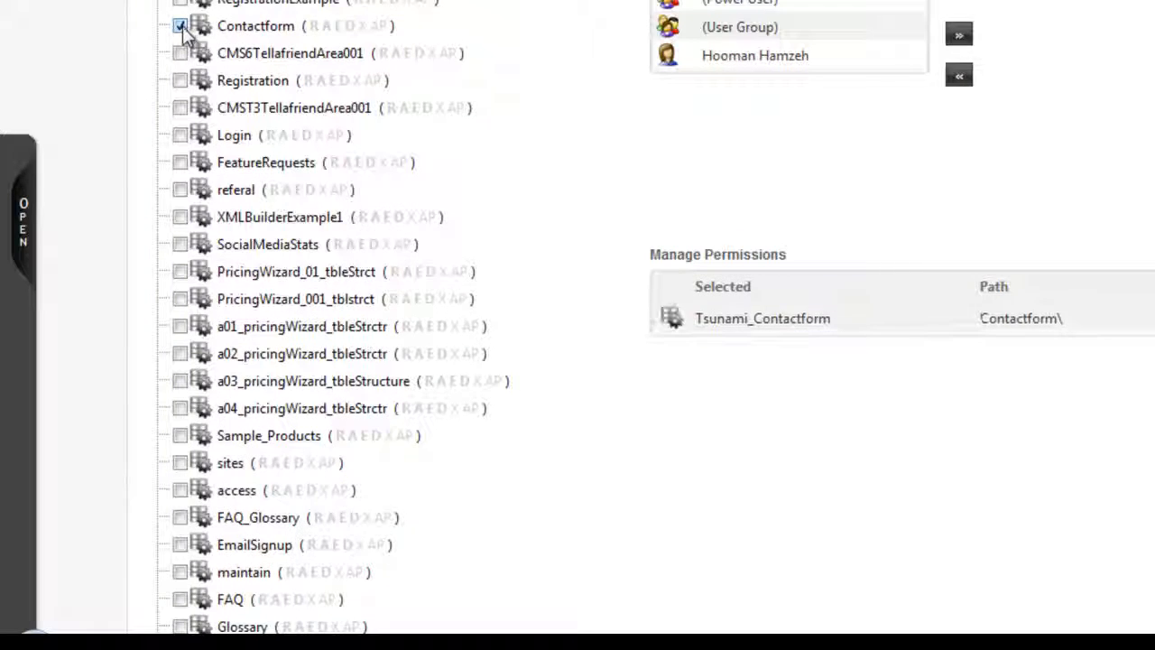
click(180, 602)
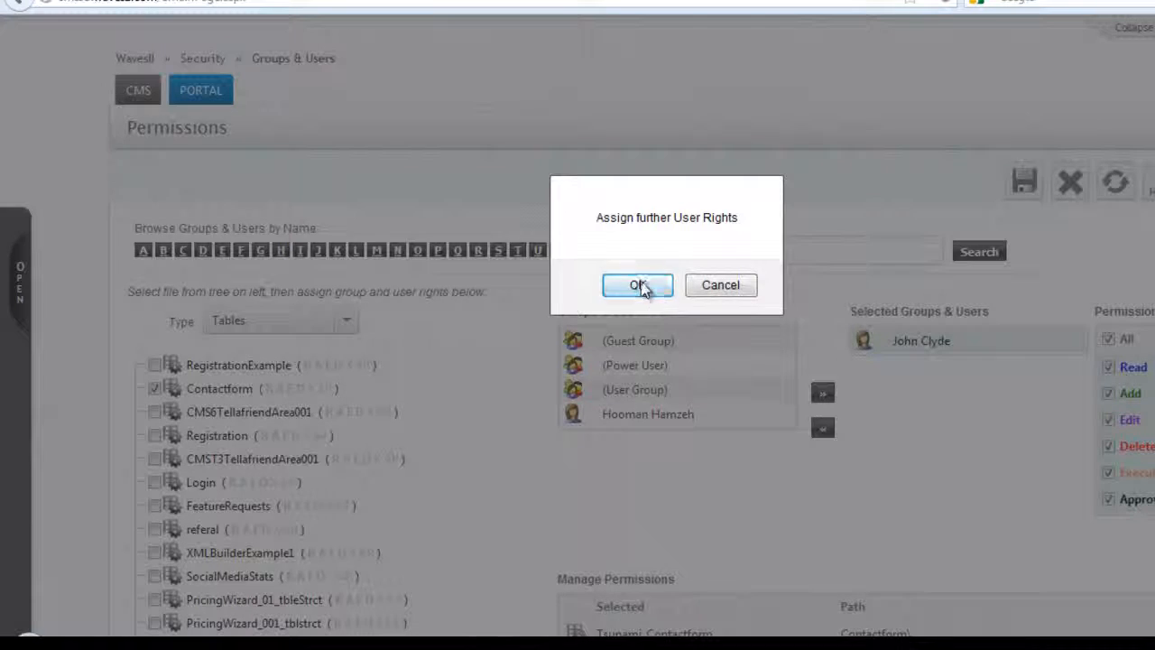
Save all permissions for the Contactform and FAQ tables, agree to assign further user rights, and check both entries.
click(640, 283)
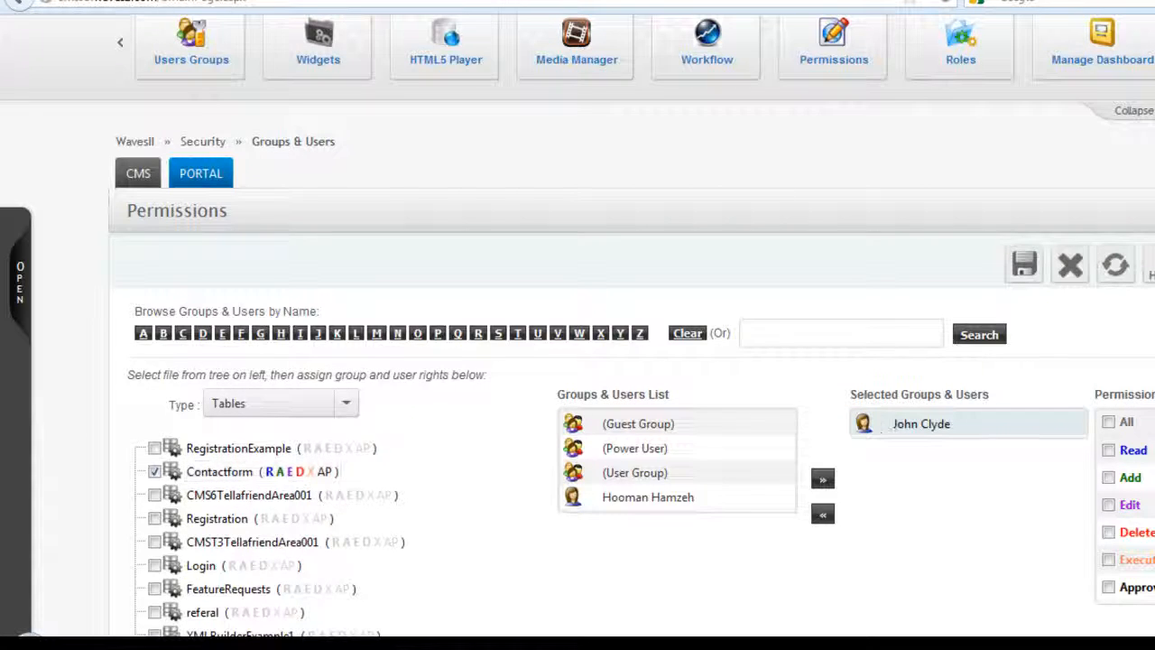
scroll(577, 361, down, 10)
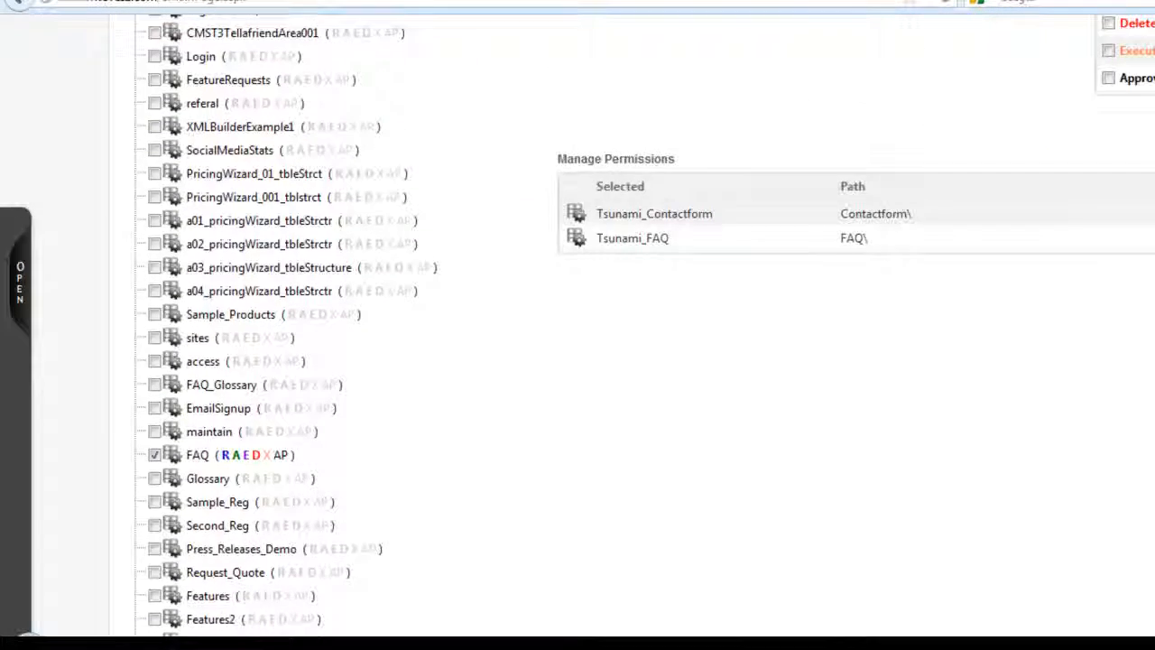
scroll(1080, 74, up, 10)
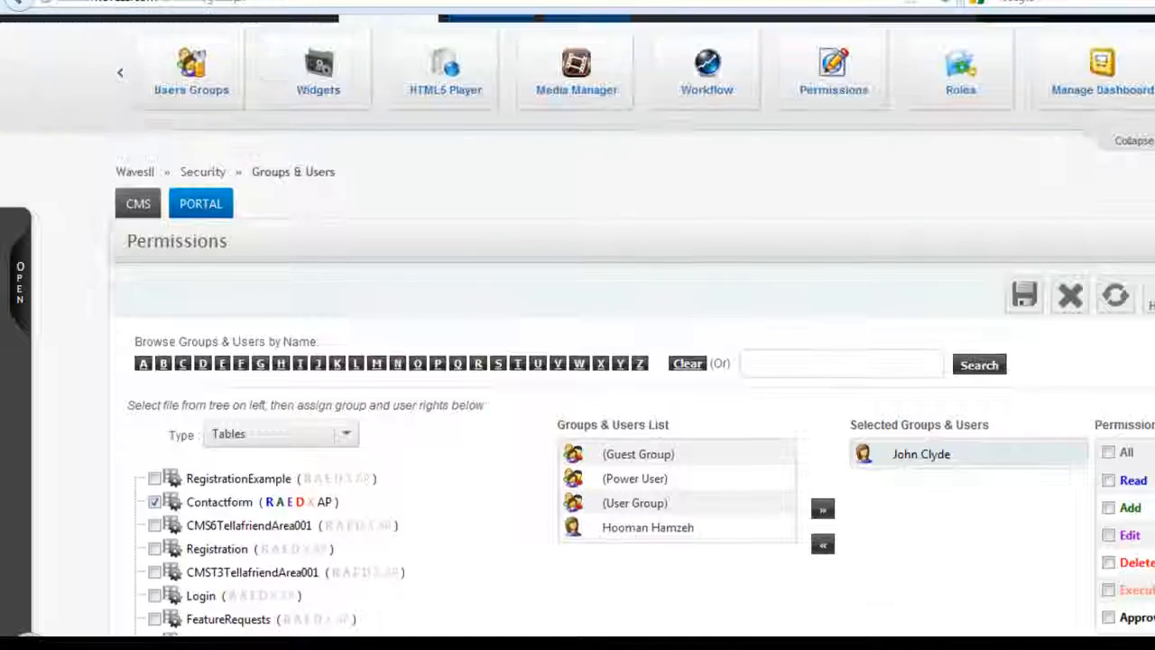
Log out of the current CMS account.
scroll(1128, 67, up, 1)
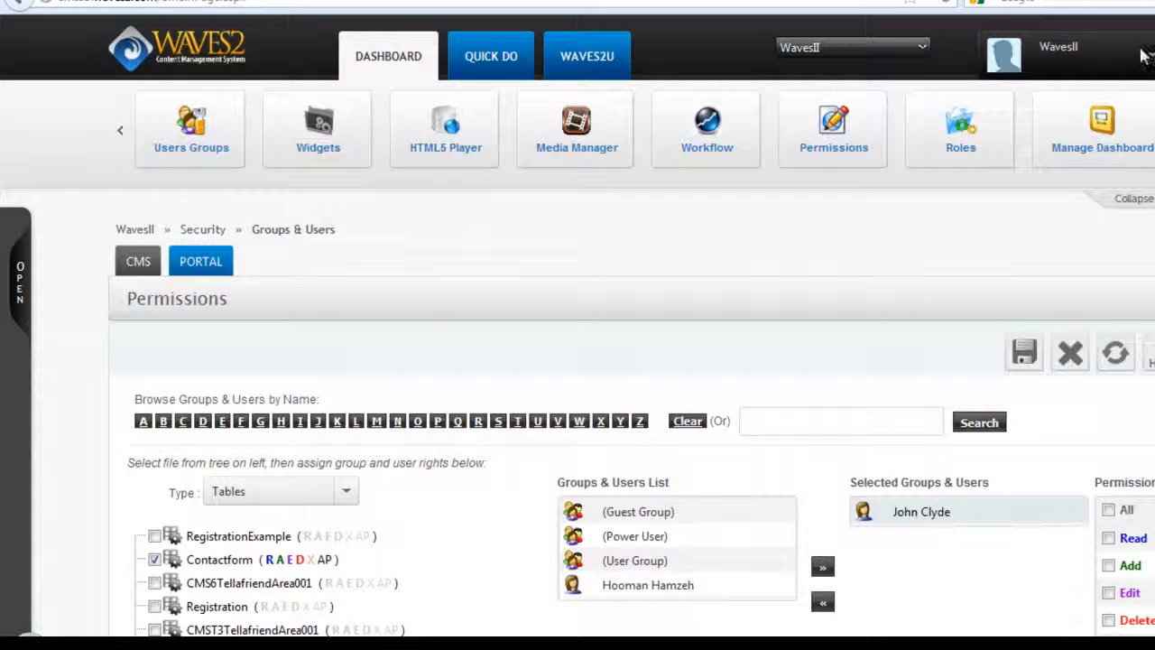
mouse_move(1148, 59)
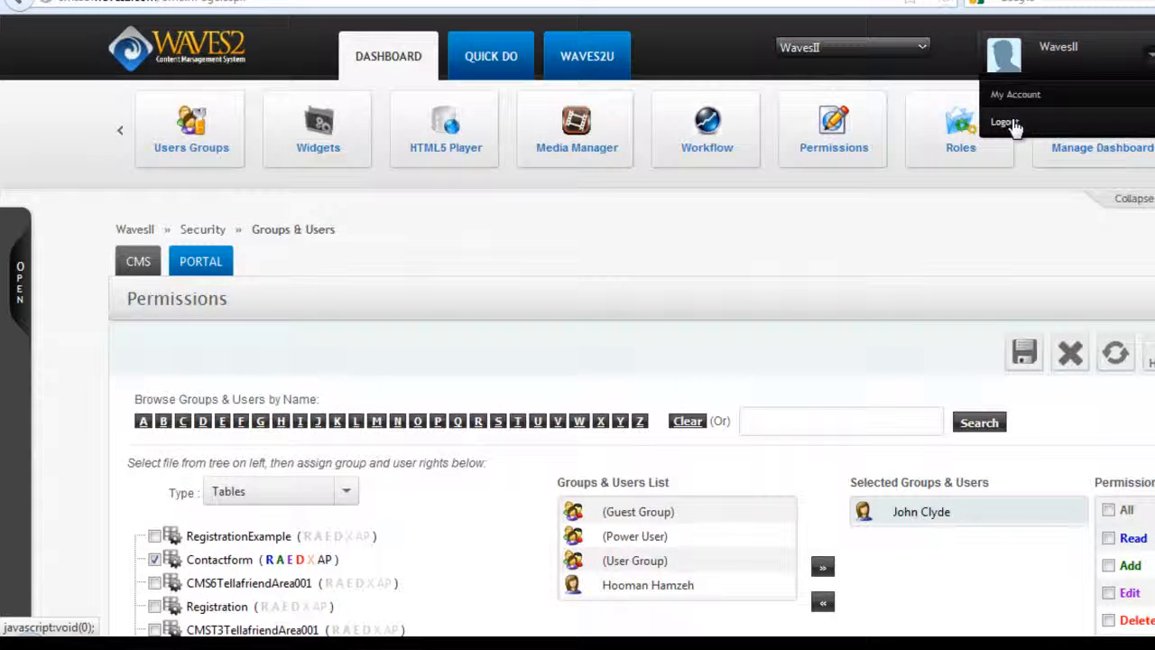
click(1014, 123)
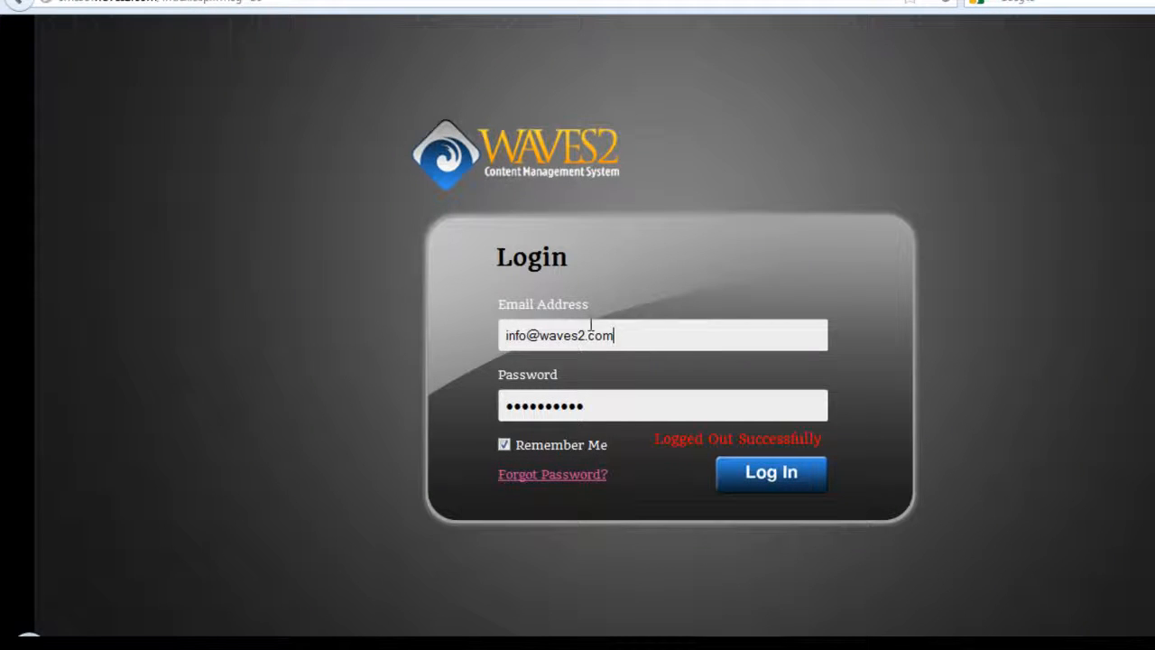
Log in to the CMS with the e-mail address of the user who received the permissions.
triple_click(591, 325)
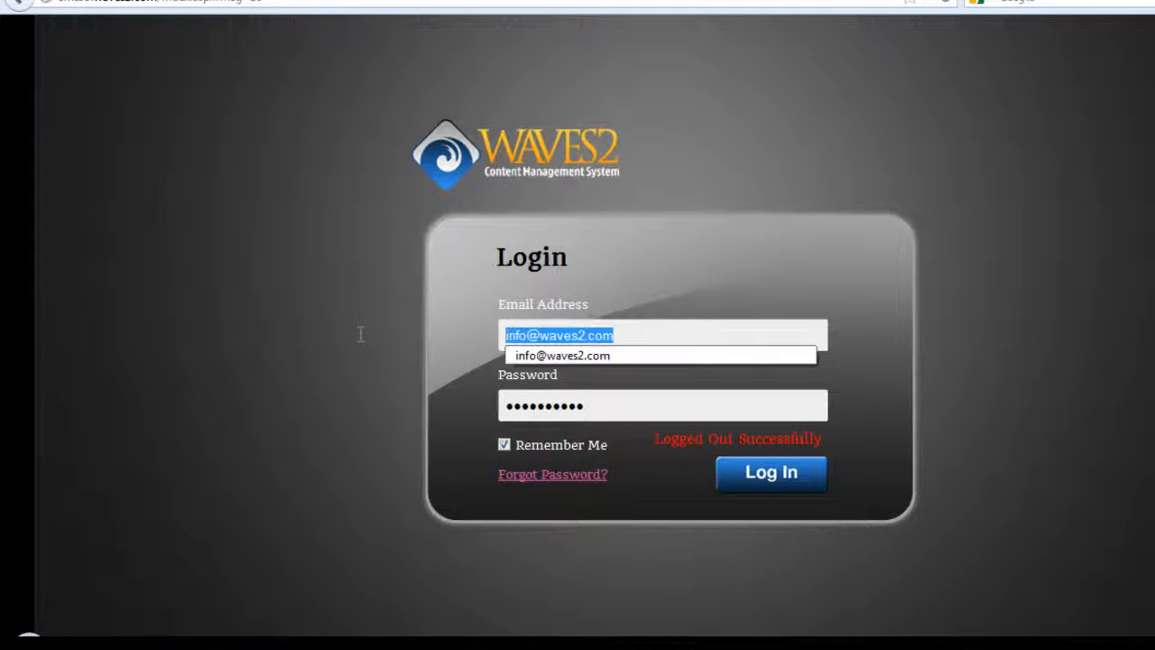
text(john)
key(Down)
key(Return)
key(Tab)
key(Return)
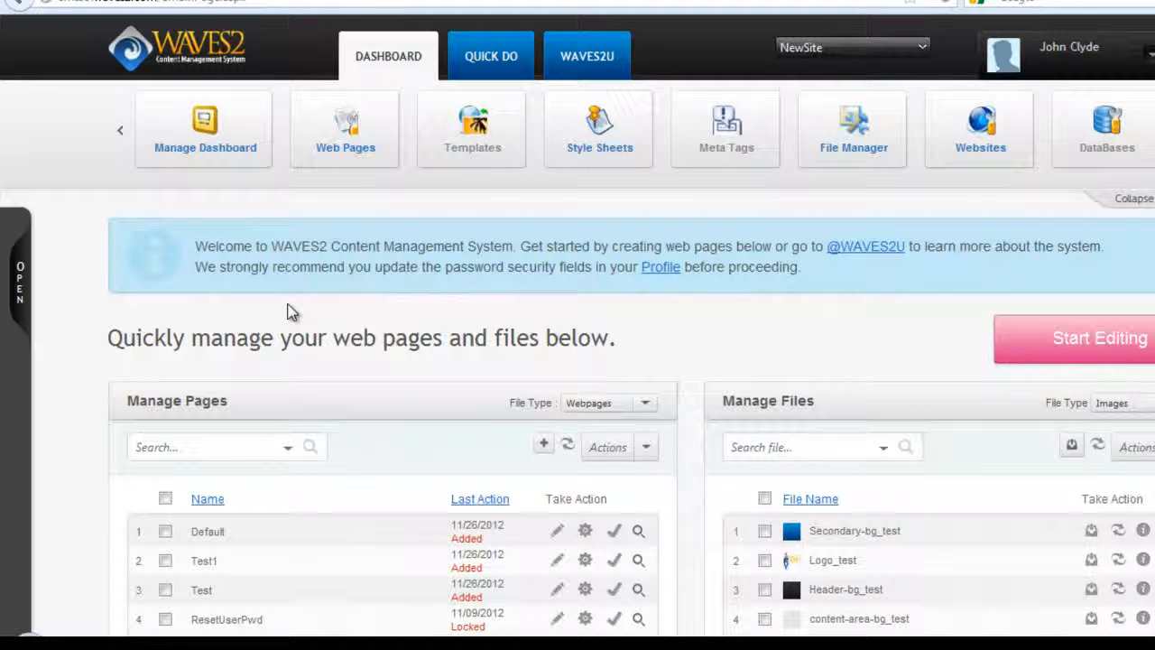
Expand Manage Content, Manage Websites and the WavesII site in the navigation tree to examine the user's page access.
click(21, 278)
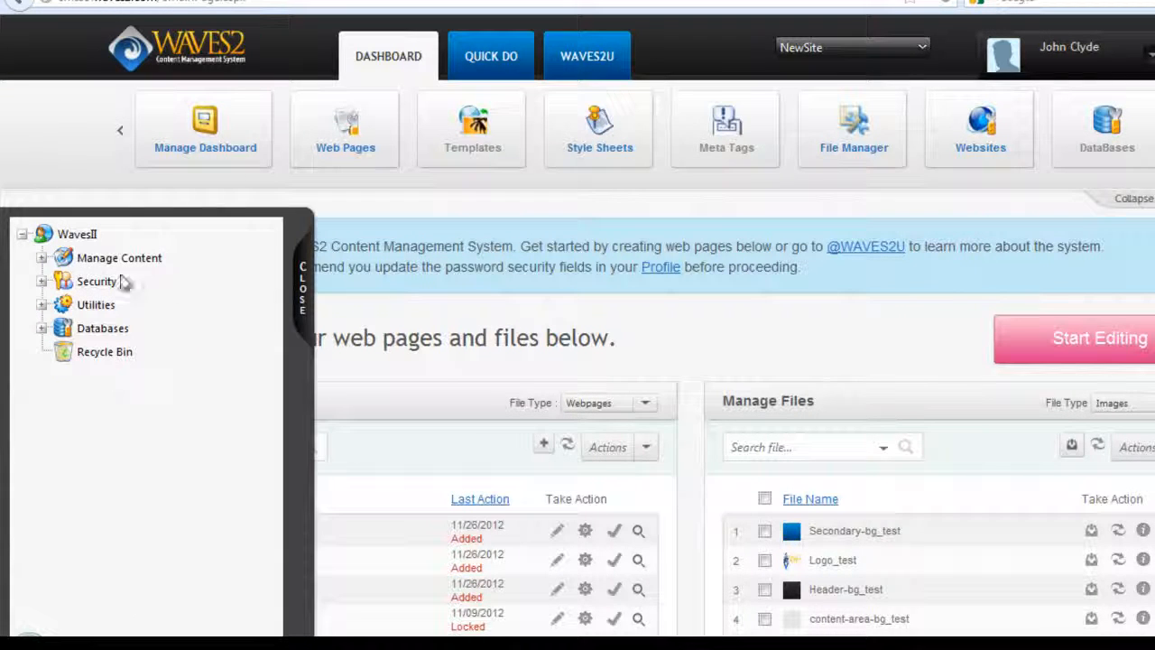
click(41, 258)
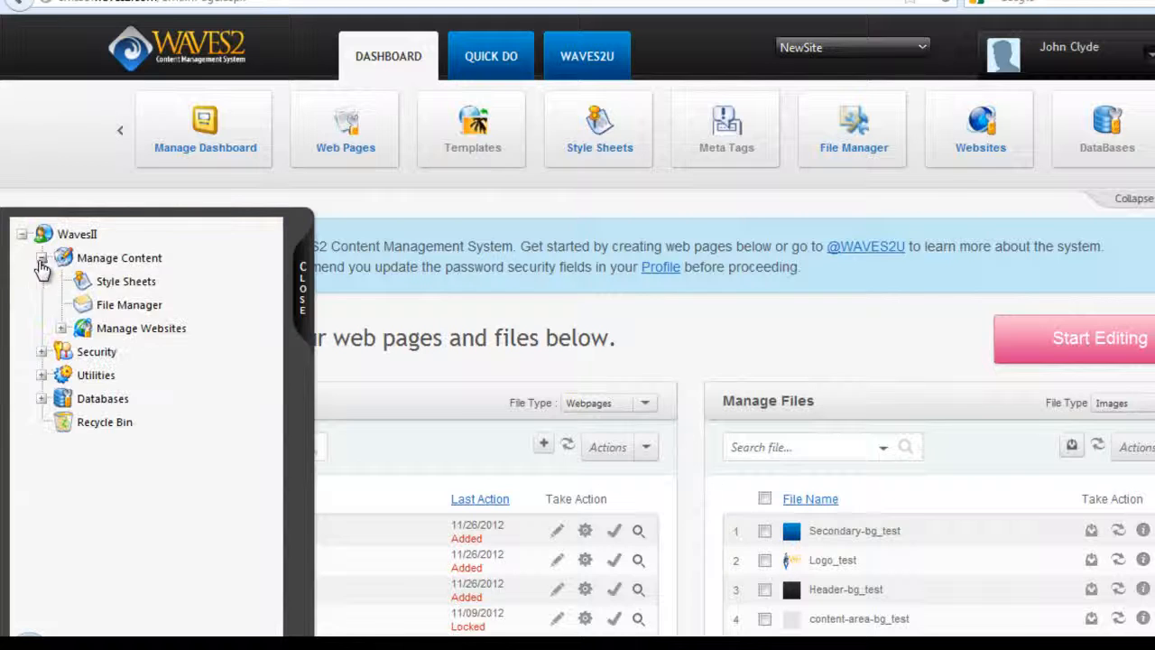
click(60, 330)
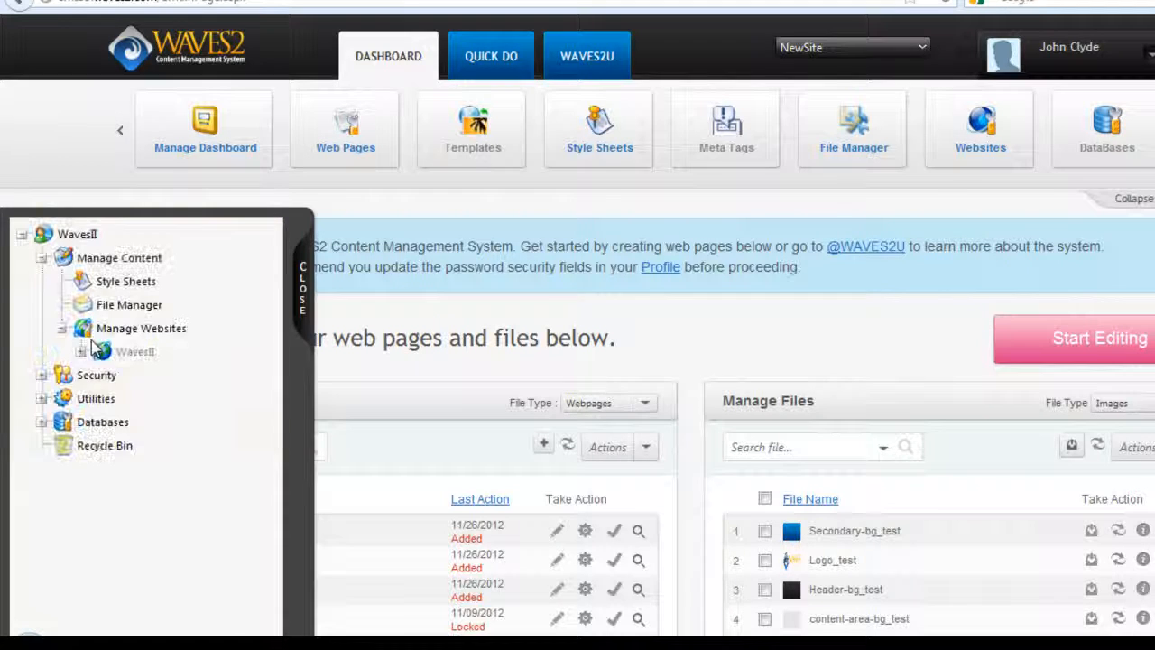
click(80, 351)
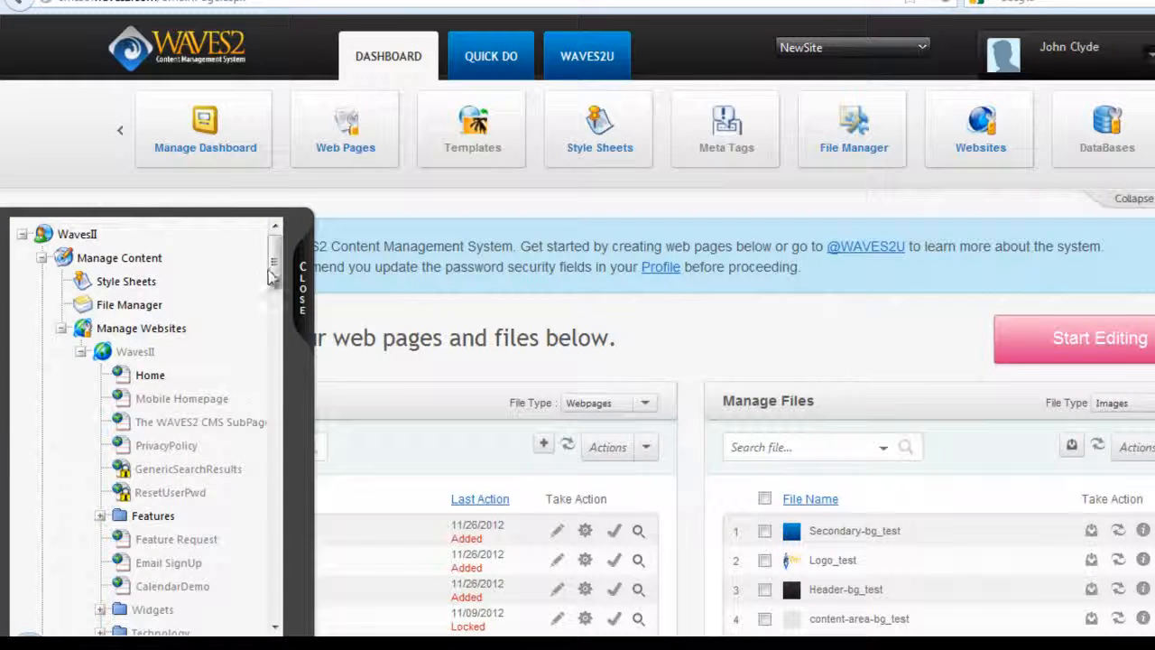
drag(276, 265, 280, 309)
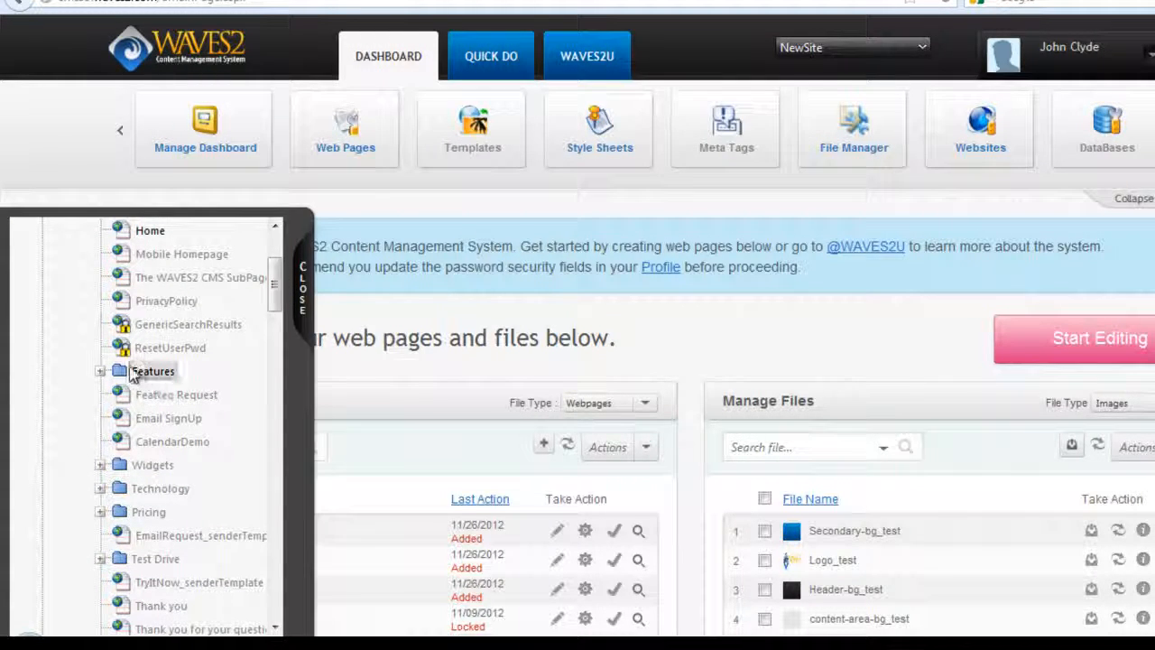
Expand the Features folder to check its pages, and open the Features page in the editor for review.
click(101, 370)
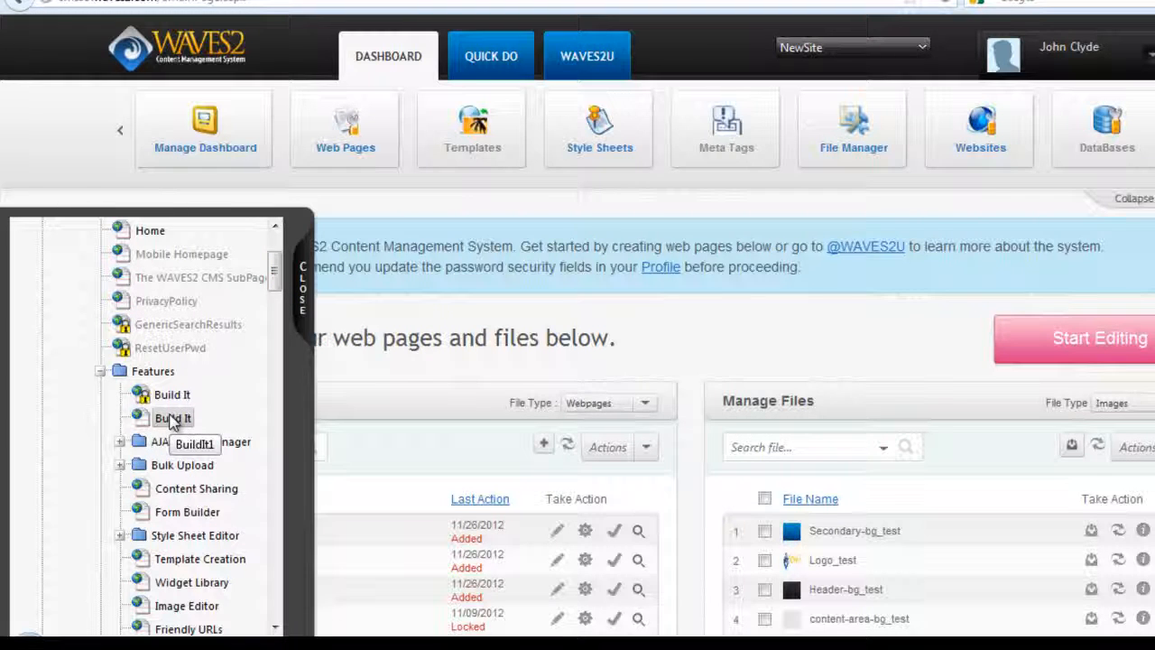
drag(274, 271, 275, 249)
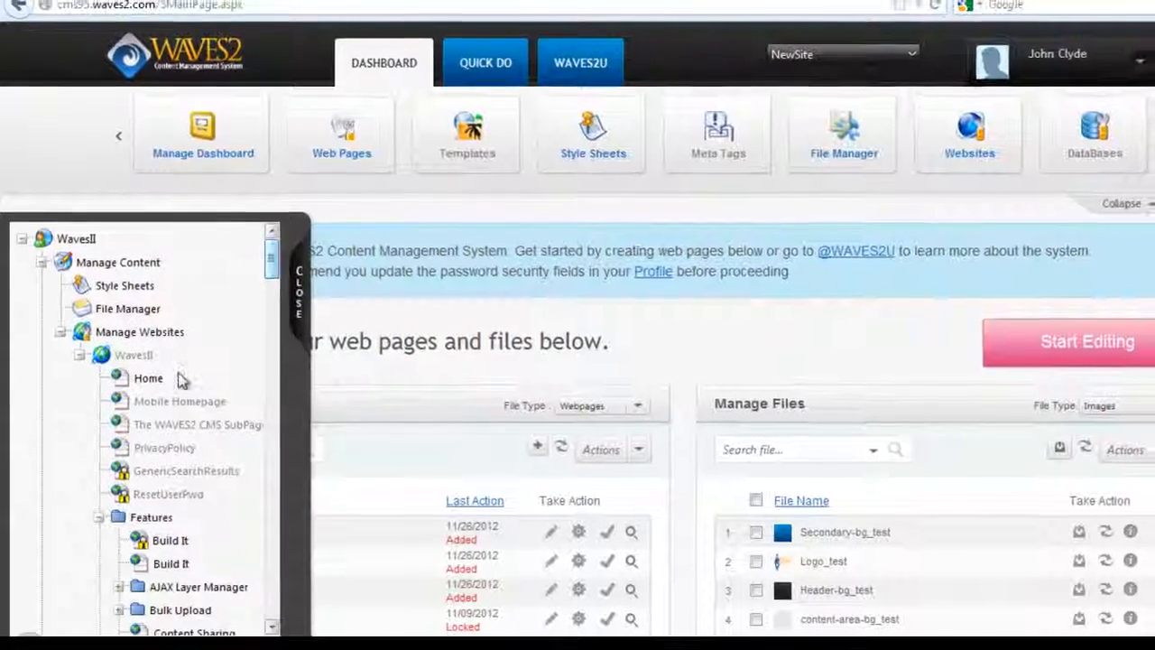
click(151, 517)
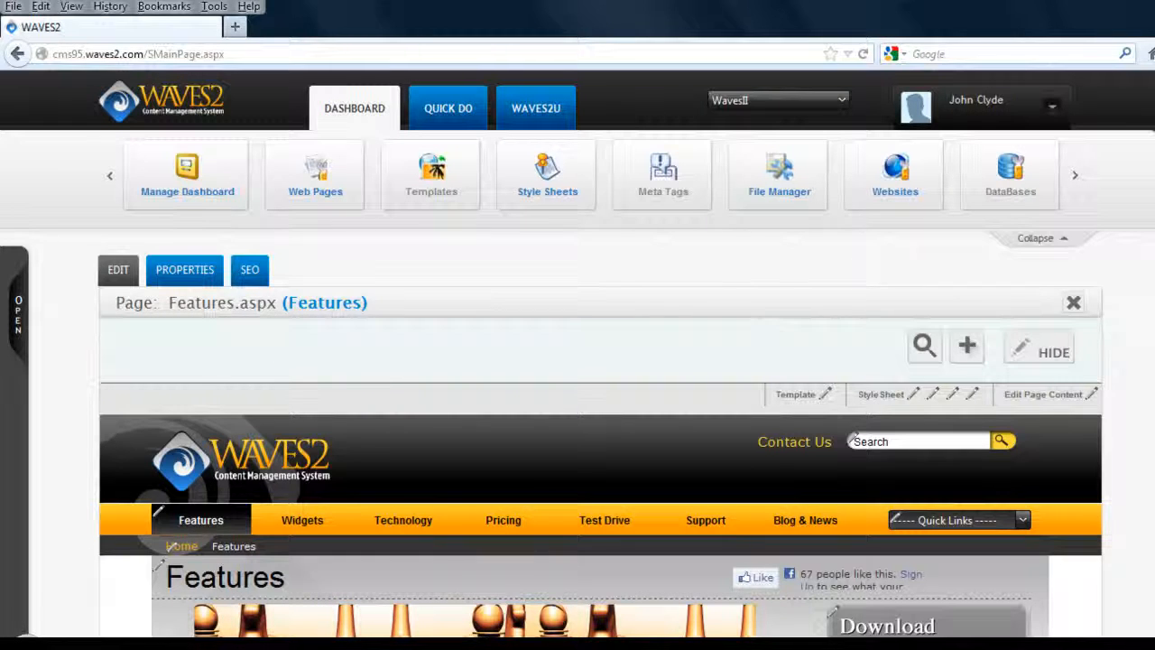
scroll(578, 361, down, 3)
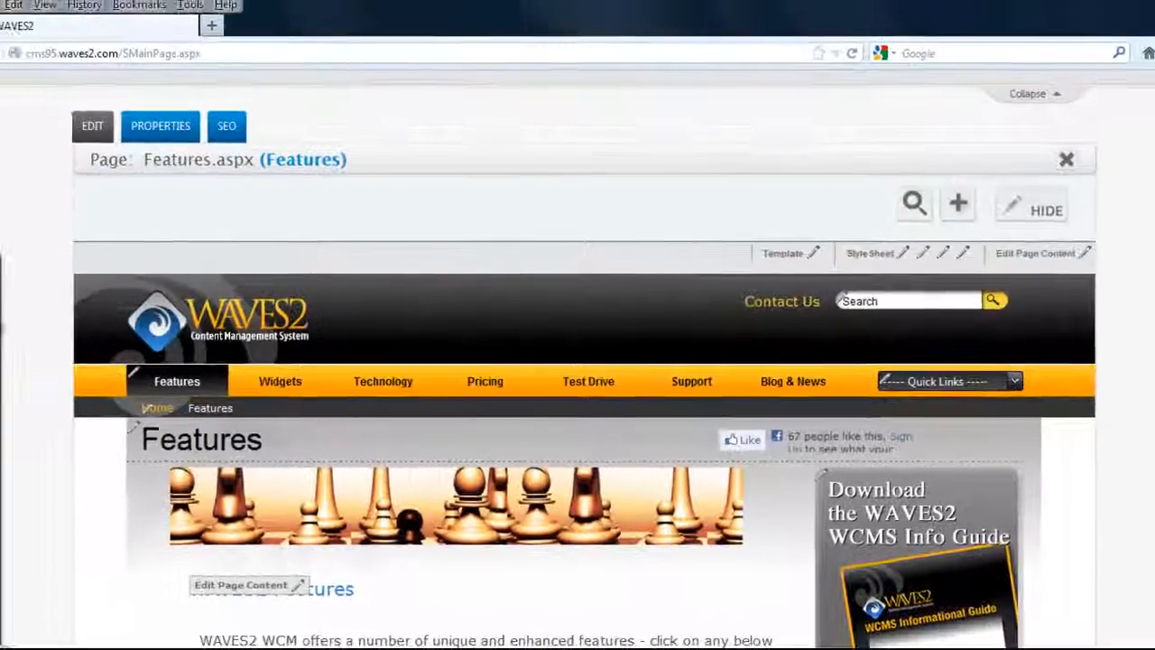
Expand Databases and Tables in the navigation tree to check the user's table access, and open the client tables list.
click(0, 327)
click(56, 358)
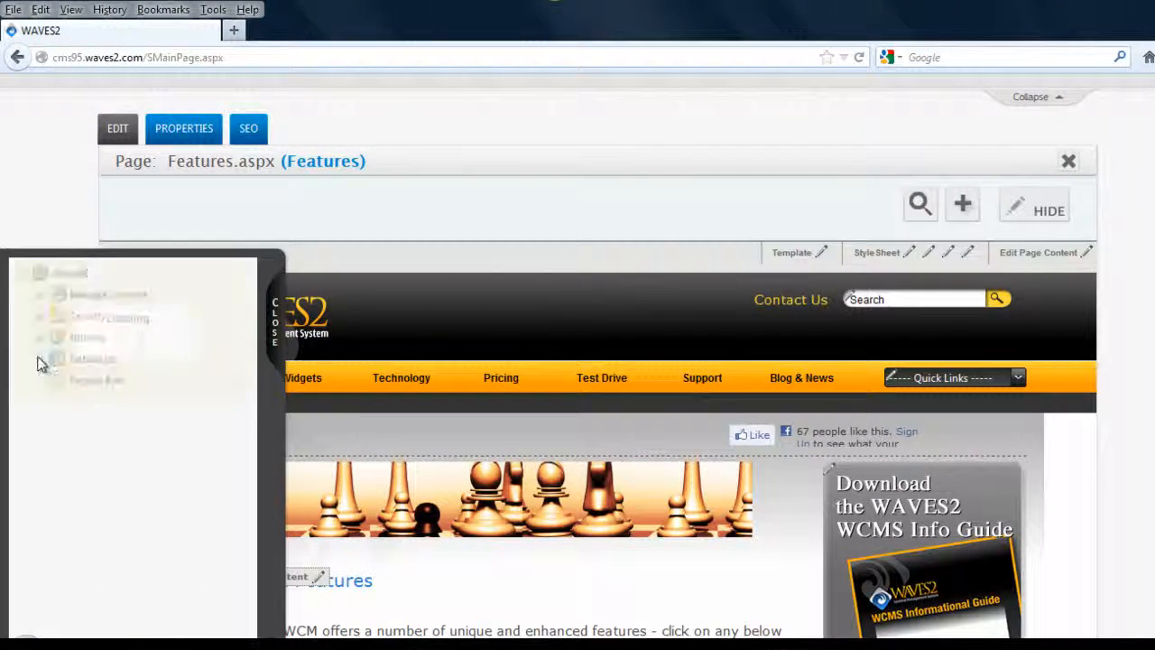
click(56, 380)
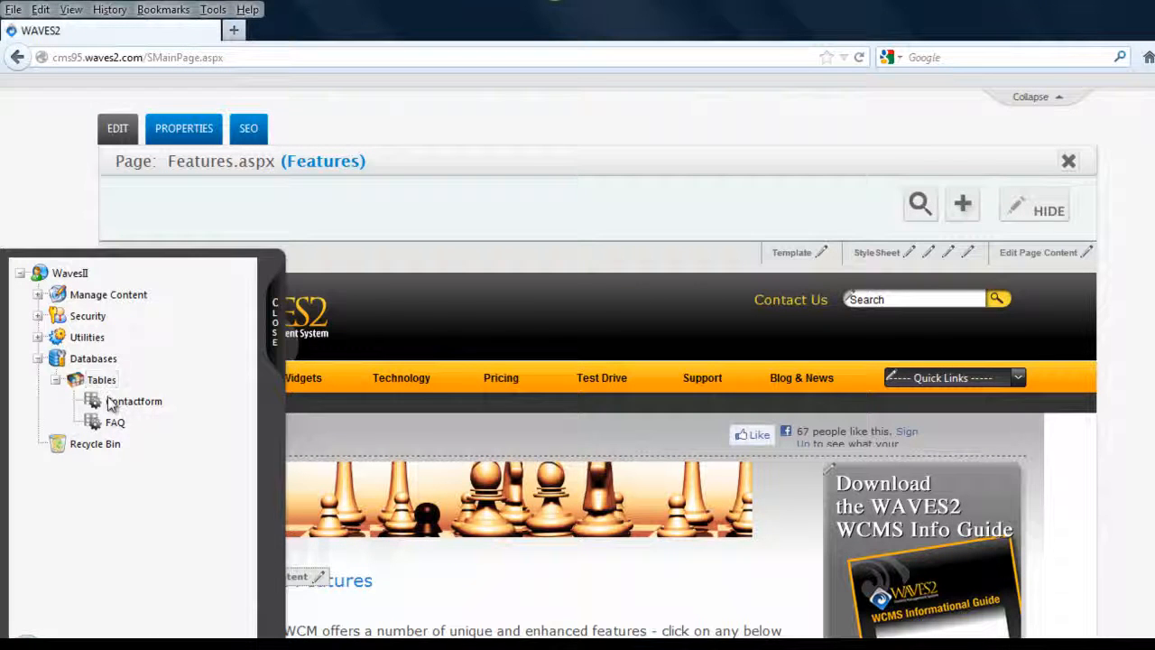
click(103, 380)
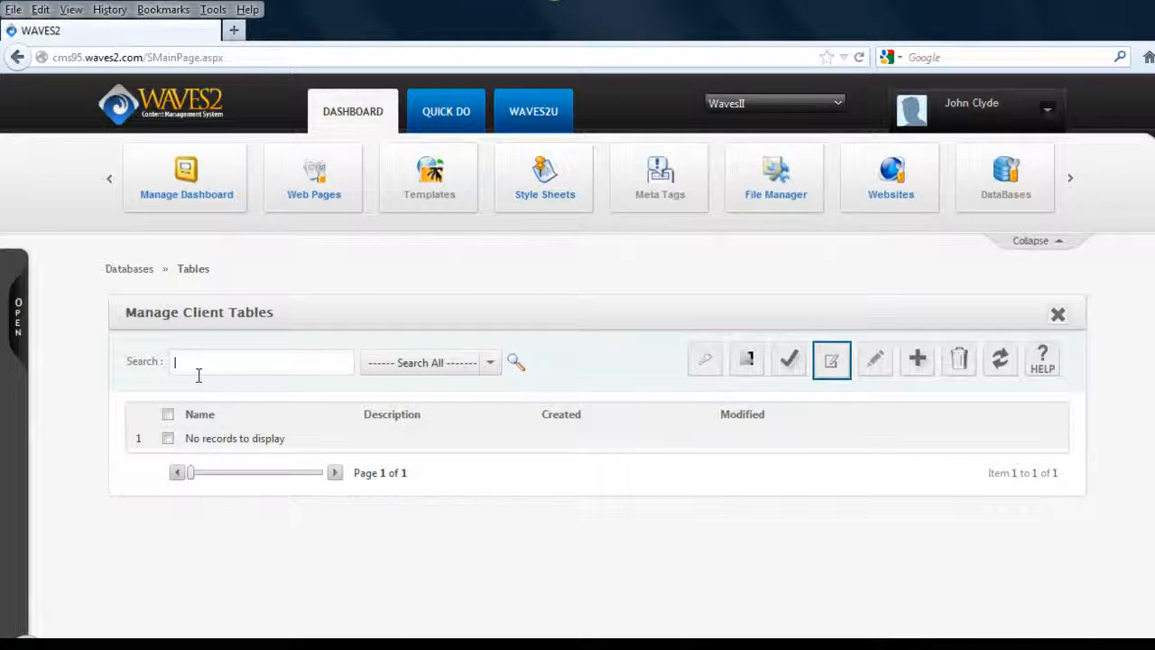
Reopen the navigation tree to recheck the entries under Tables, and return to the dashboard.
click(19, 312)
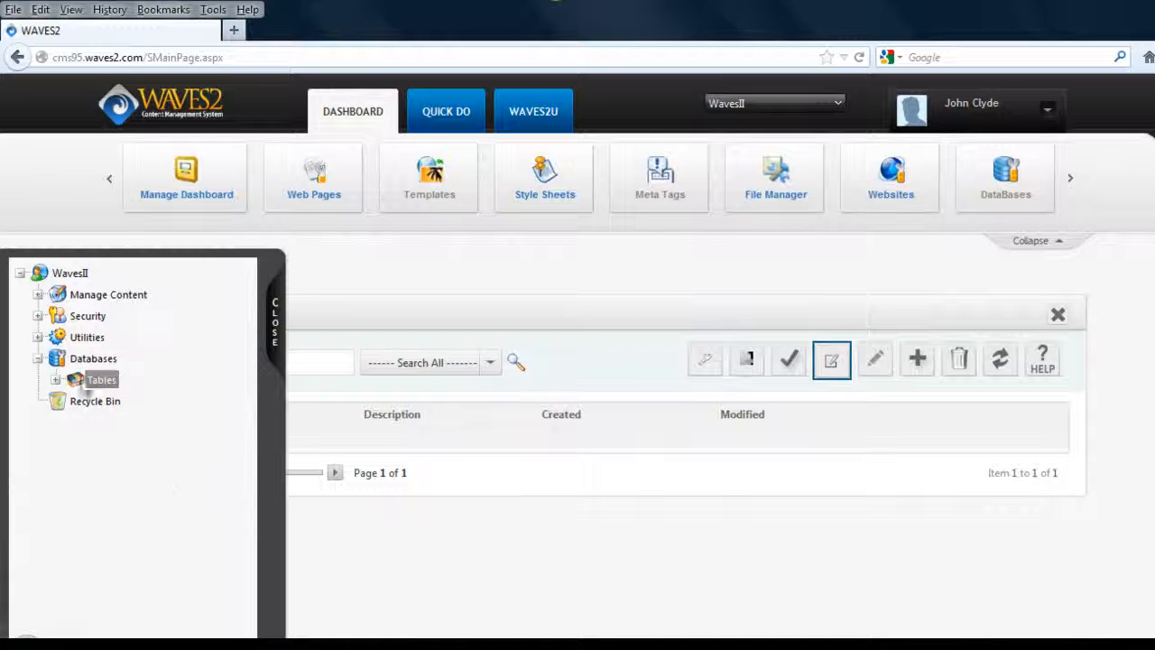
click(56, 383)
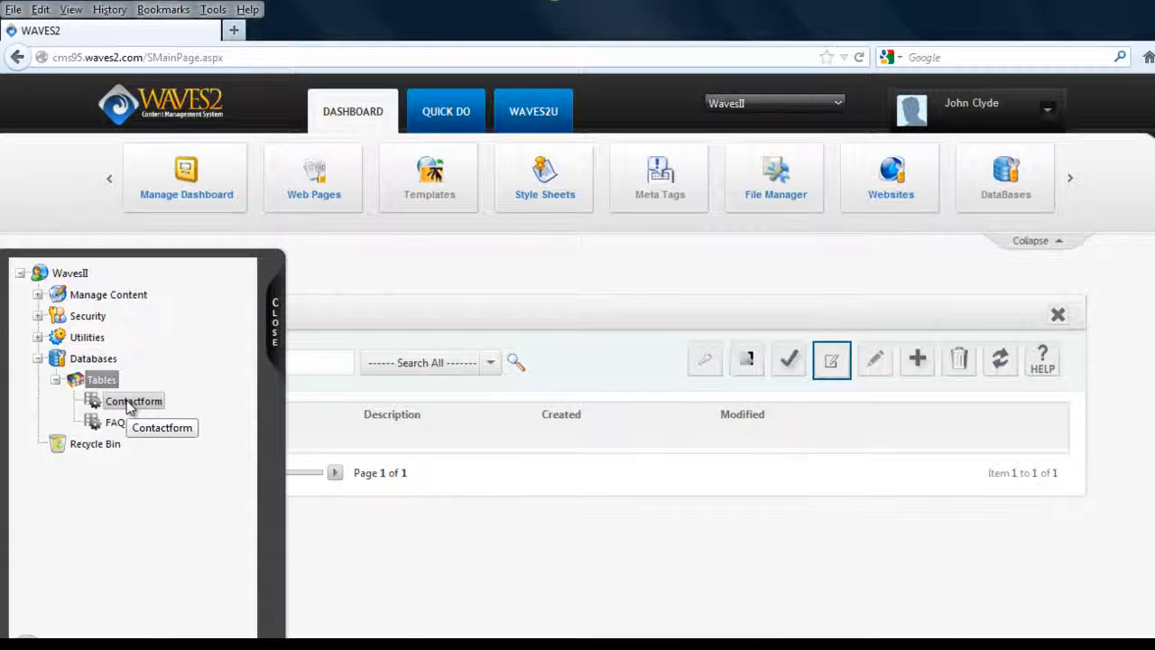
click(353, 114)
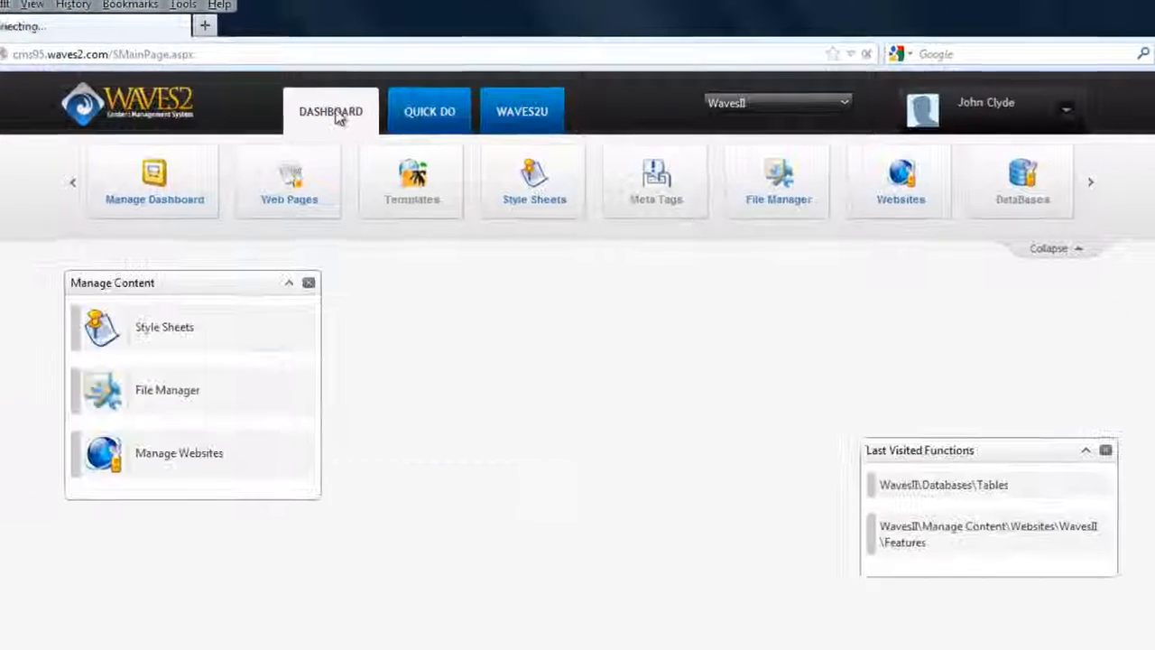